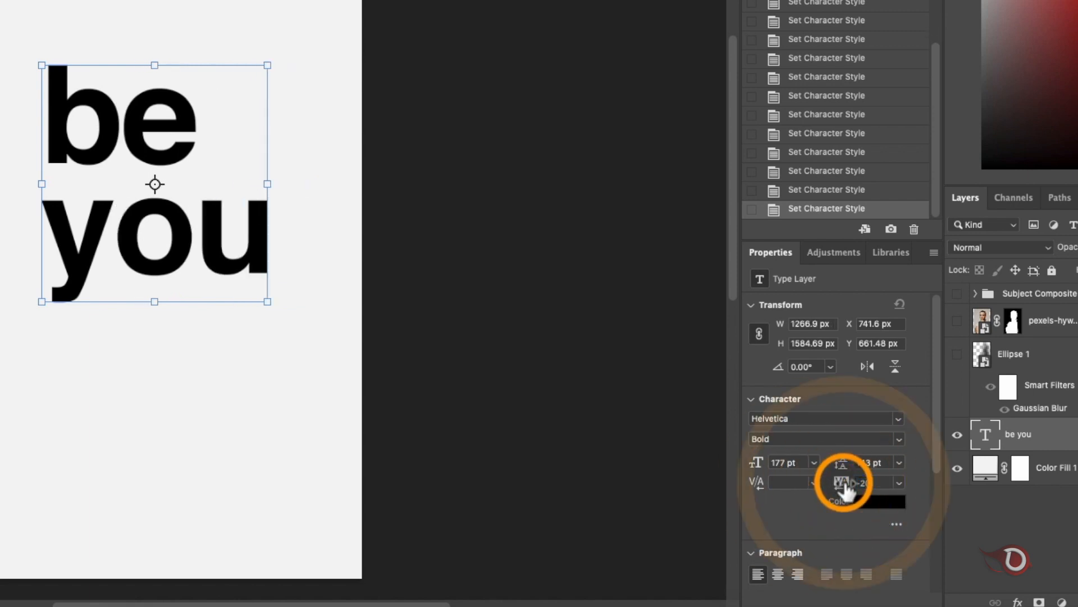
Step: Turn on small caps for the "be you" text layer and set its leading to 110 pt
scroll(837, 526, down, 5)
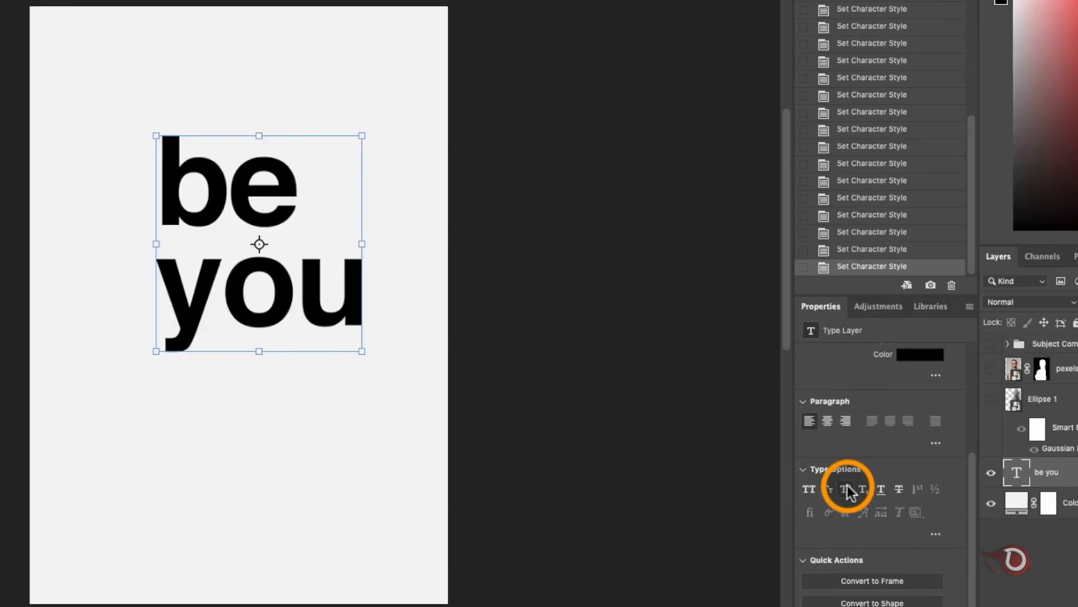
click(828, 489)
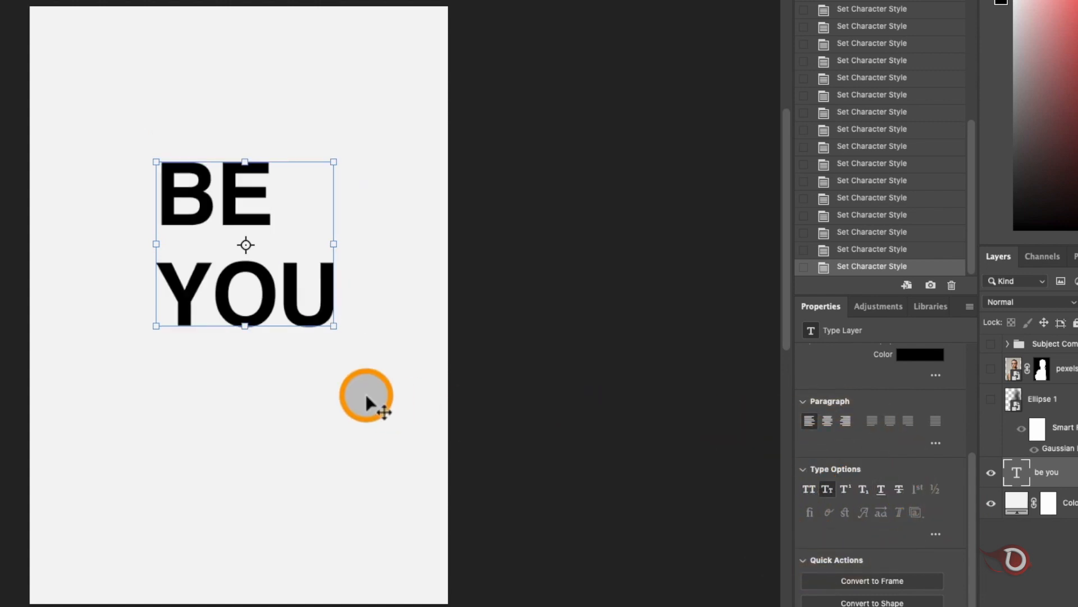
scroll(868, 471, up, 5)
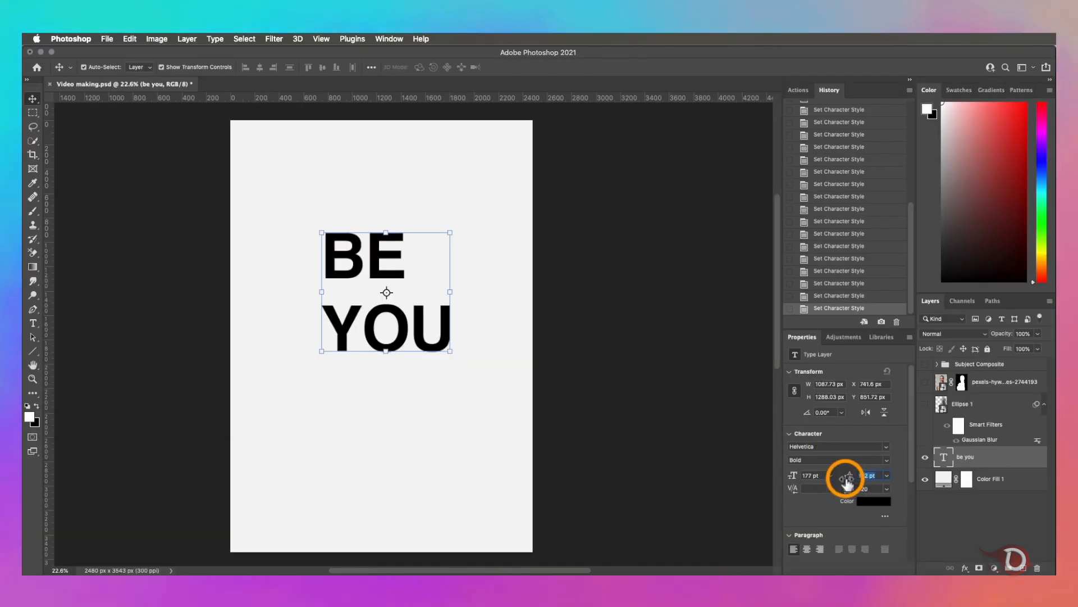
drag(849, 481, 844, 478)
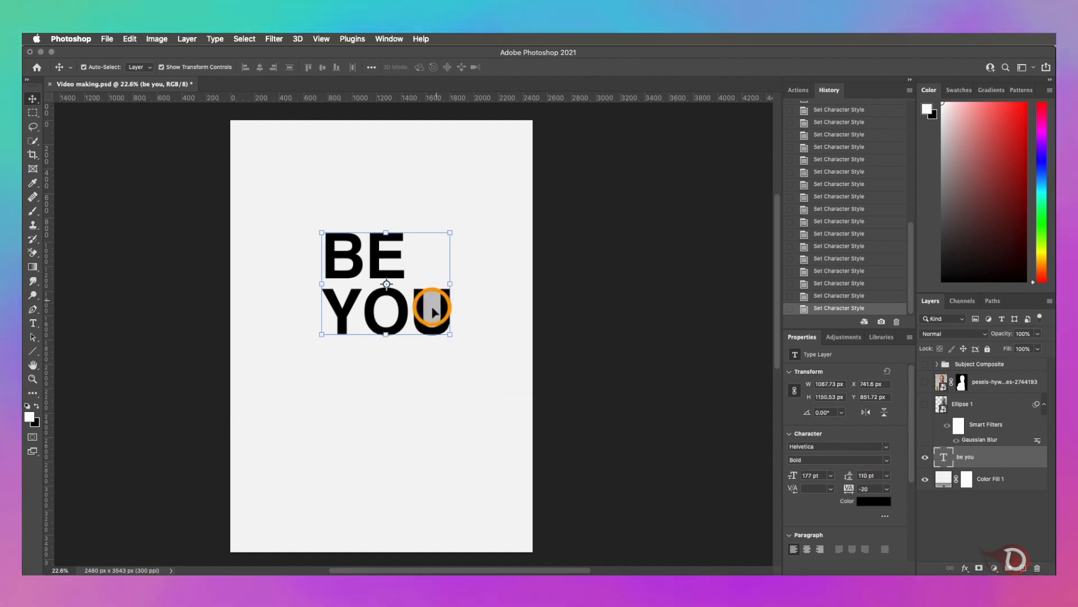
Step: Scale the text to about 166% and place it near the centre of the page
drag(449, 284, 496, 301)
drag(429, 309, 419, 368)
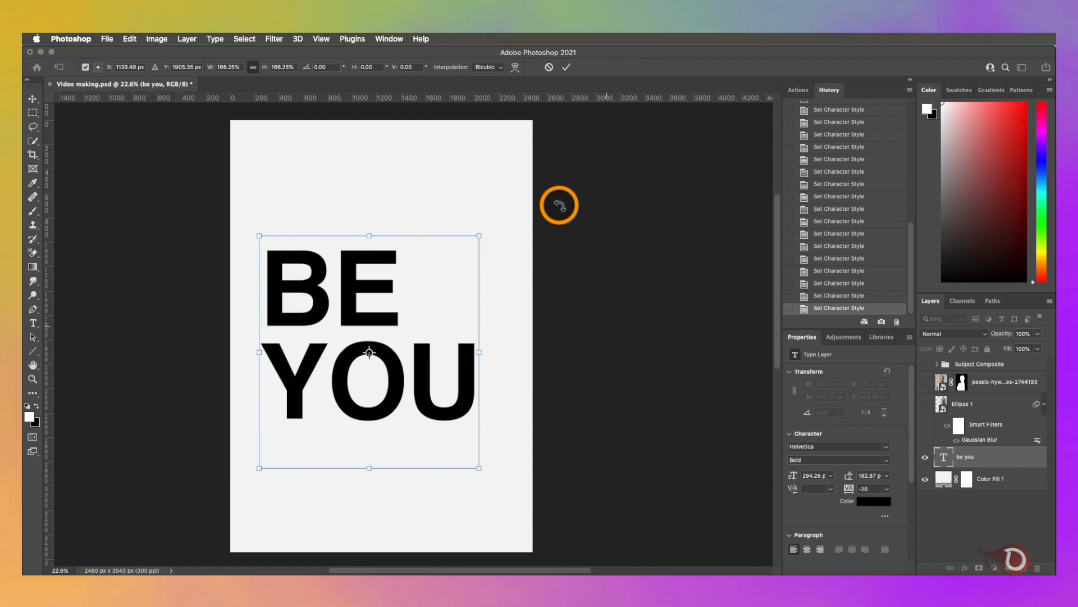
click(565, 68)
Step: Set the enlarged text's leading to 171 pt and its kerning to Optical
mouse_move(848, 475)
mouse_down()
mouse_move(612, 491)
mouse_move(901, 489)
mouse_move(858, 480)
mouse_up()
click(830, 489)
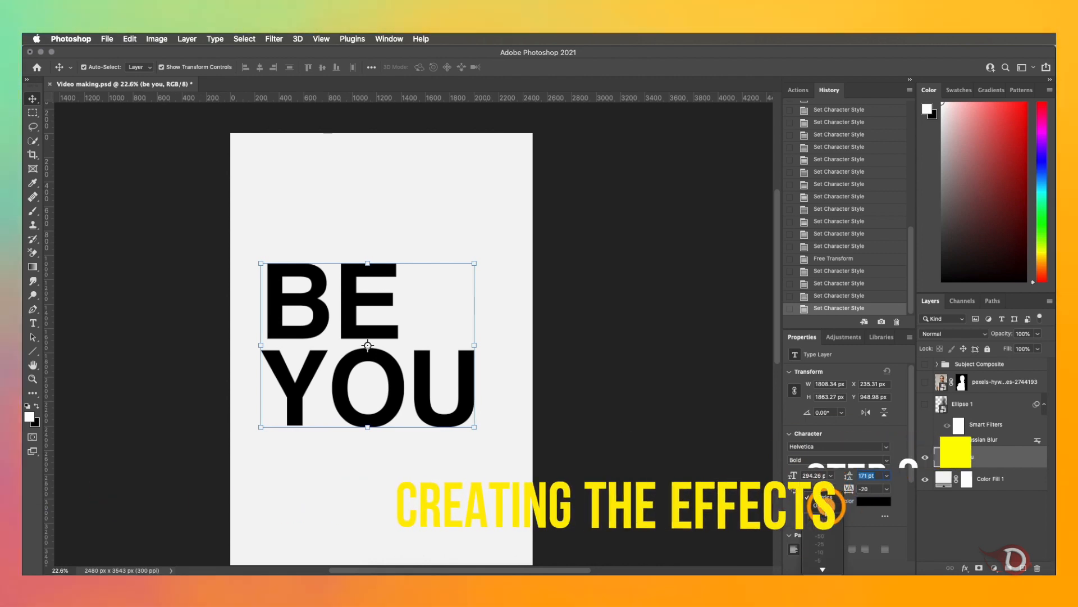
click(824, 504)
scroll(414, 453, down, 3)
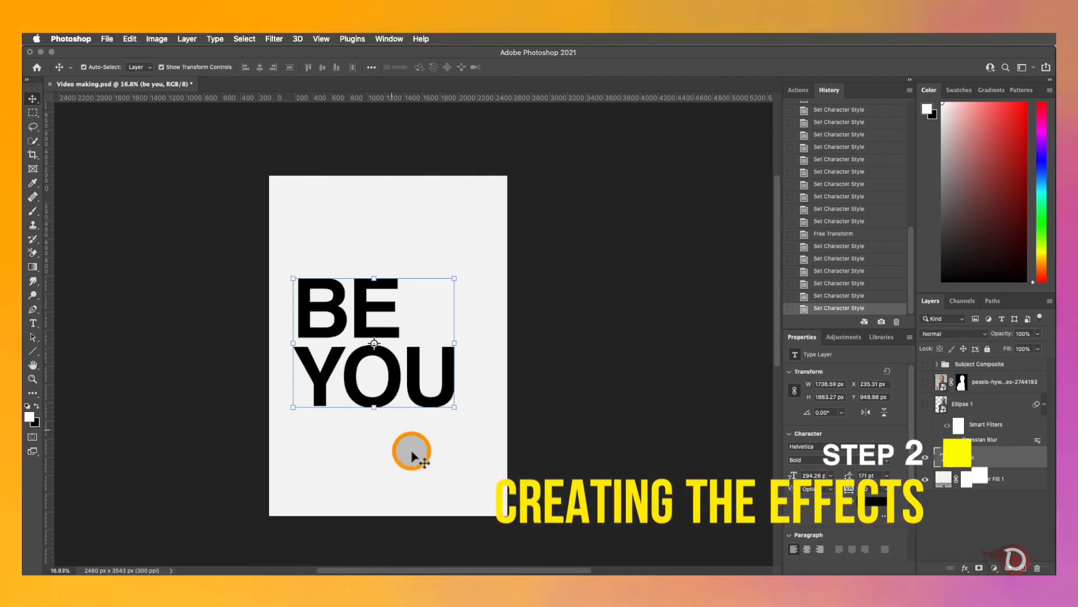
Step: Recolour the "be you" text with the page background colour f5f5f5, sampled from the canvas
scroll(414, 454, up, 5)
click(517, 376)
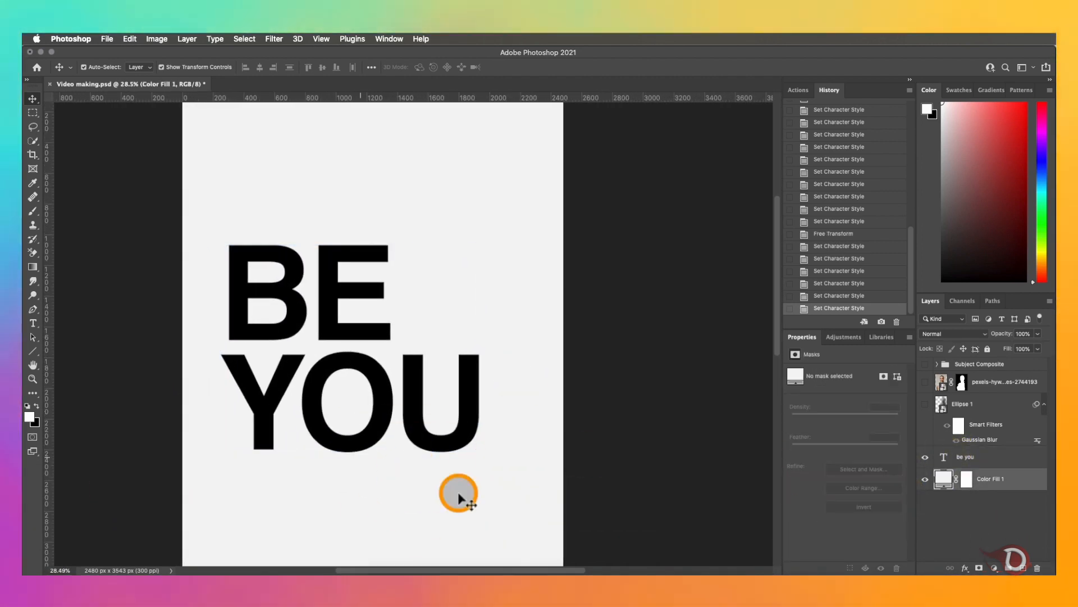
click(984, 456)
click(874, 501)
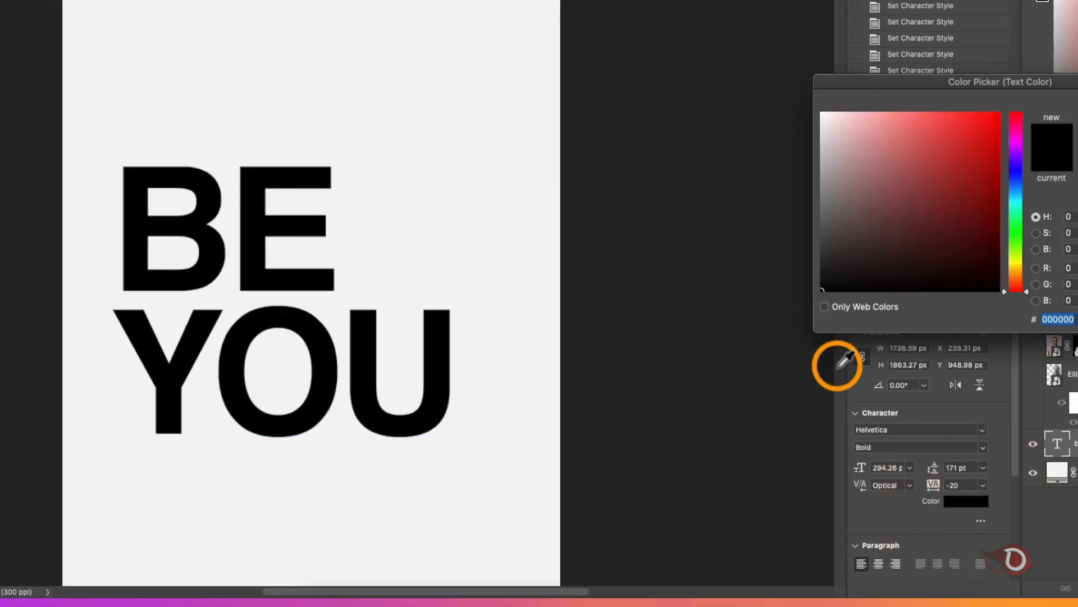
click(503, 213)
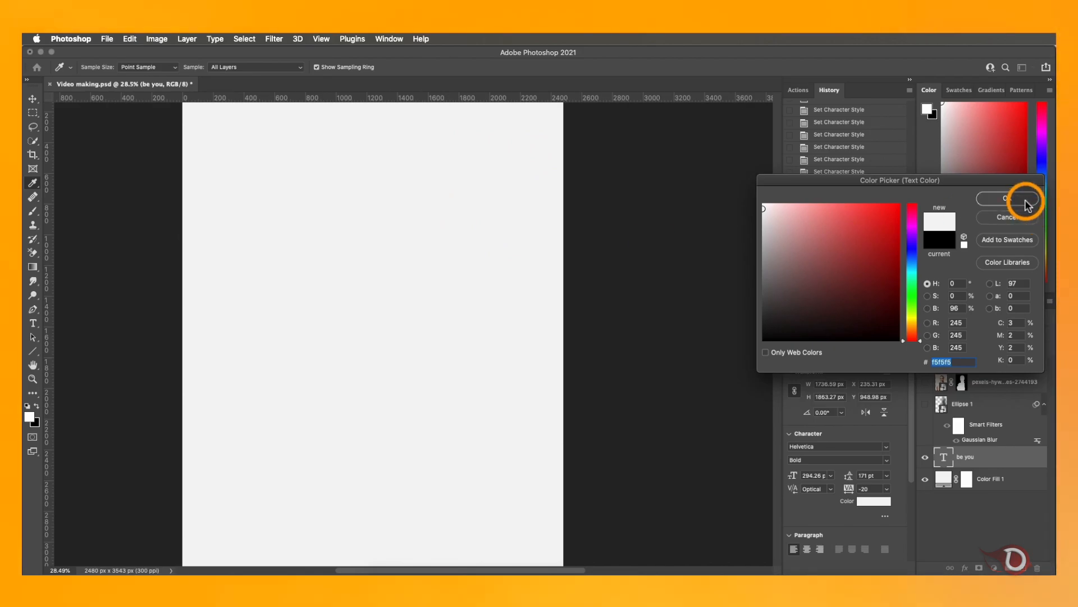
click(1026, 205)
click(536, 294)
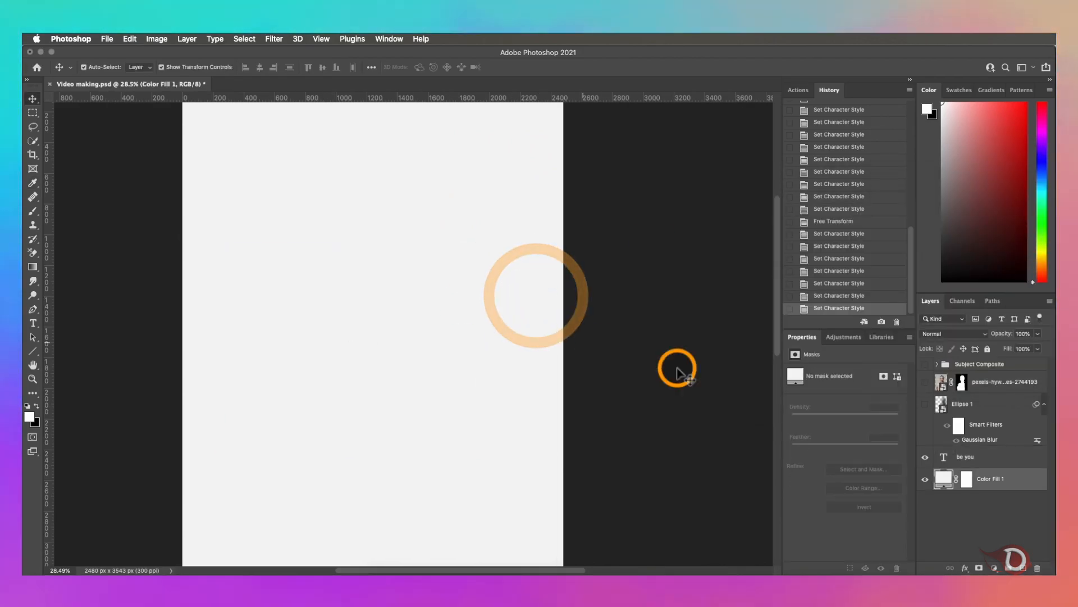
Step: Add a drop shadow to the "be you" layer and reposition it to a 104° angle and 16 px distance
click(967, 454)
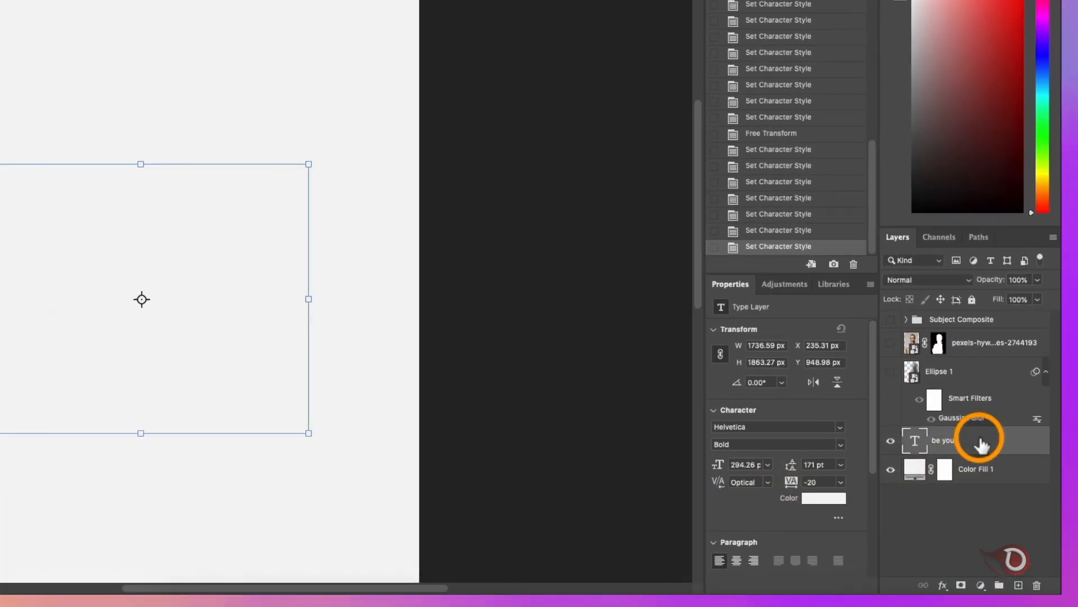
double_click(980, 440)
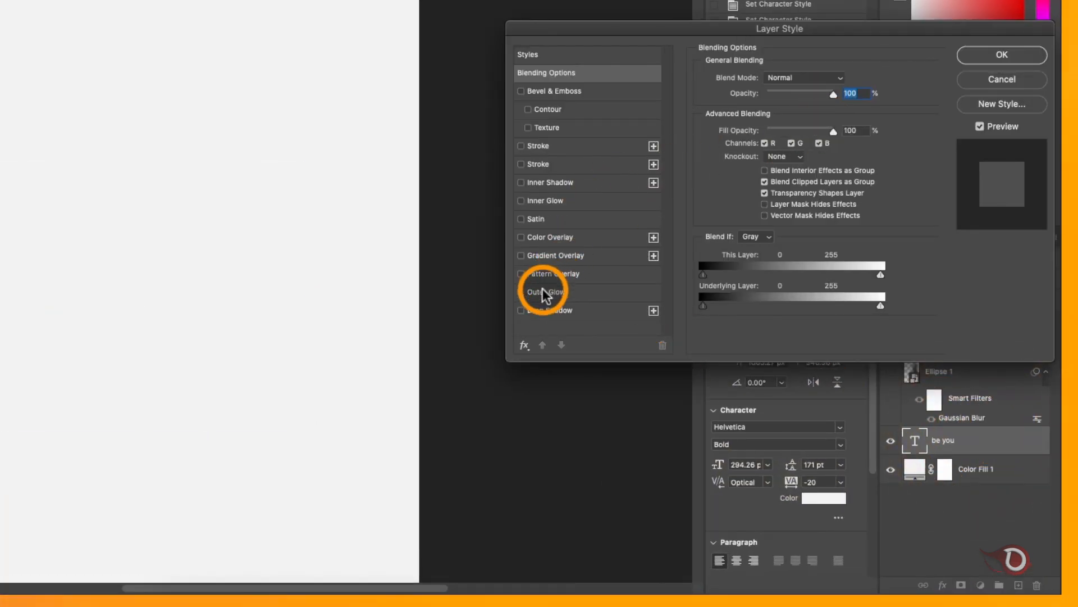
click(530, 313)
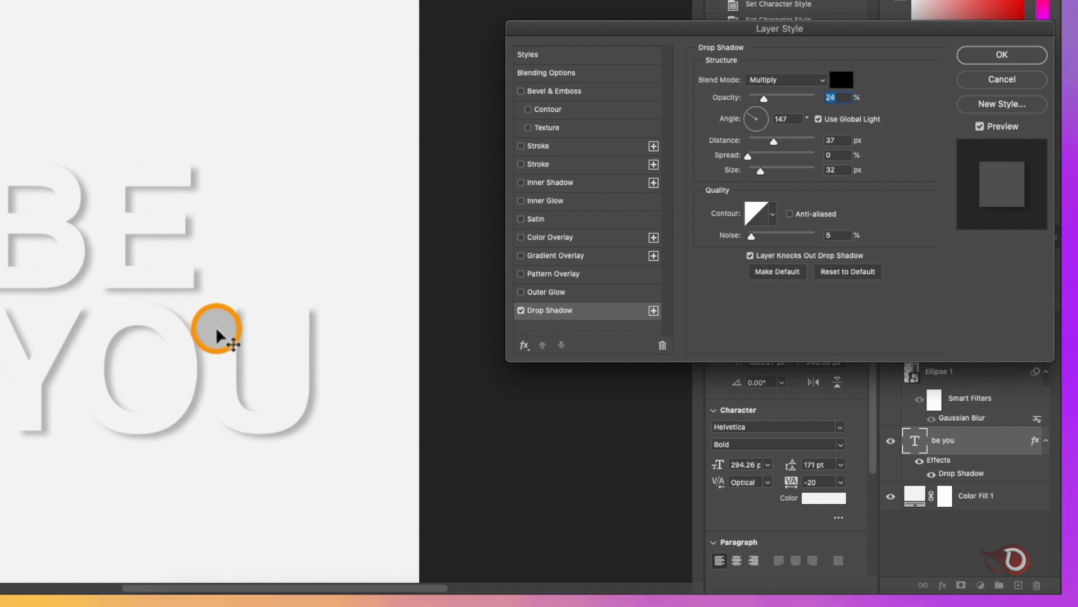
drag(236, 306, 194, 290)
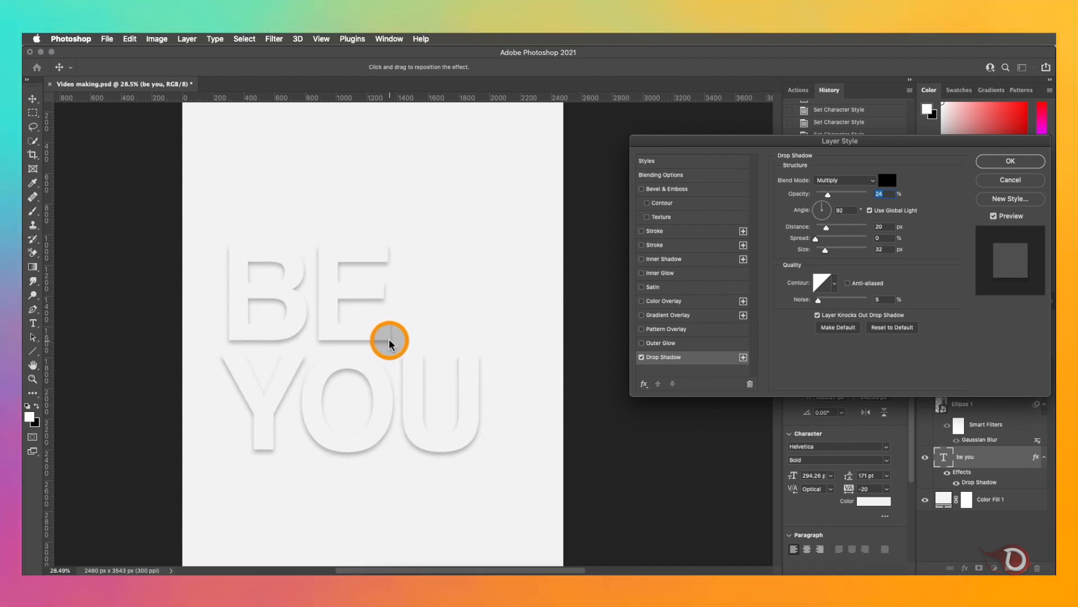
drag(389, 342, 387, 338)
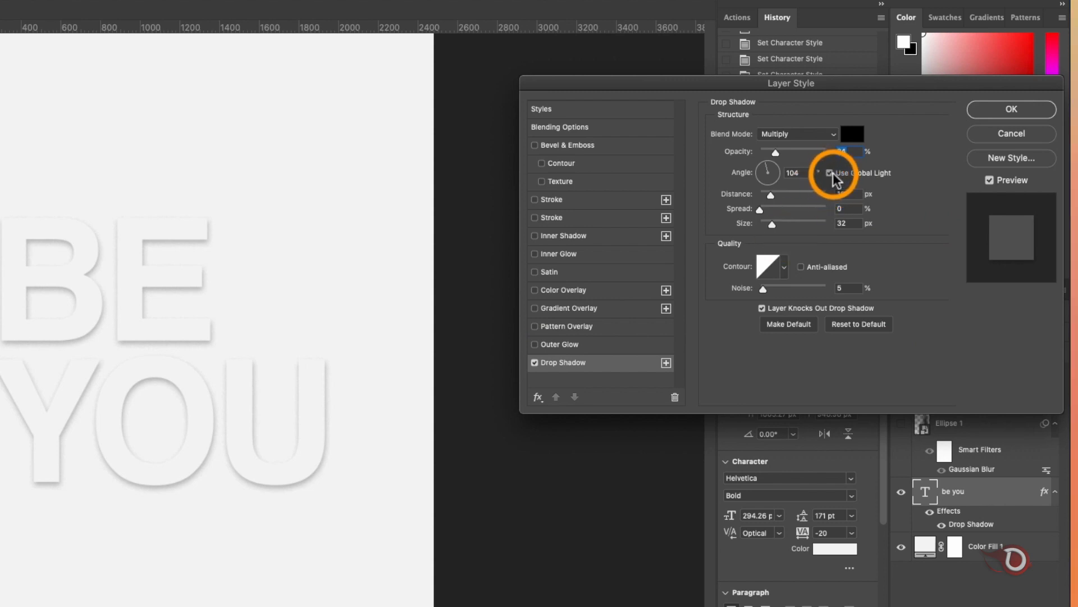
Step: Set the drop shadow's opacity to 51%, size to 35 px and noise to 3%, and apply it
drag(776, 153, 789, 152)
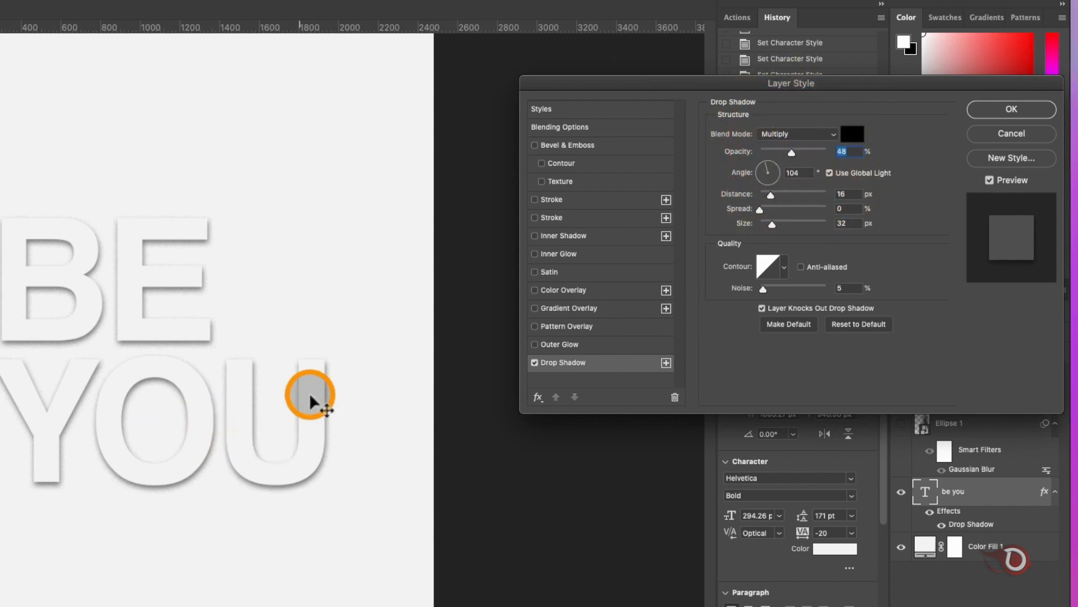
drag(753, 292, 751, 294)
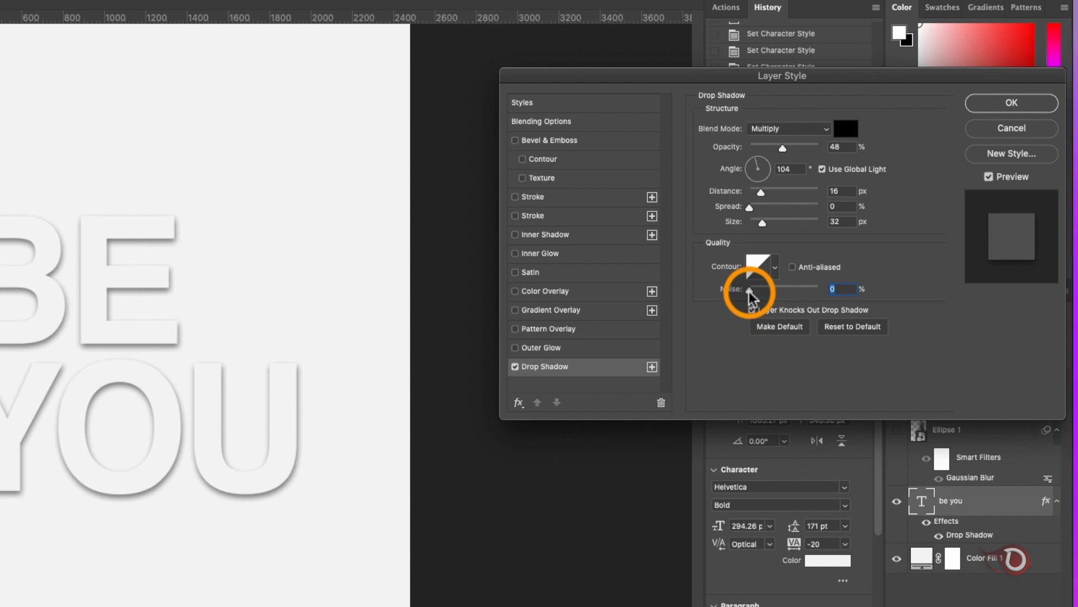
drag(762, 222, 771, 230)
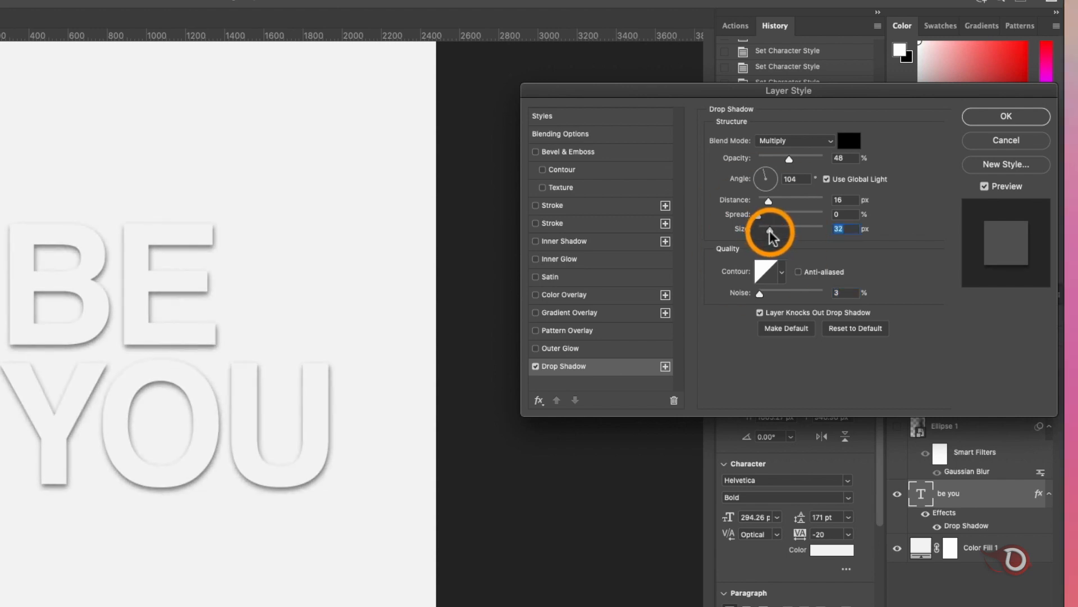
drag(790, 159, 793, 159)
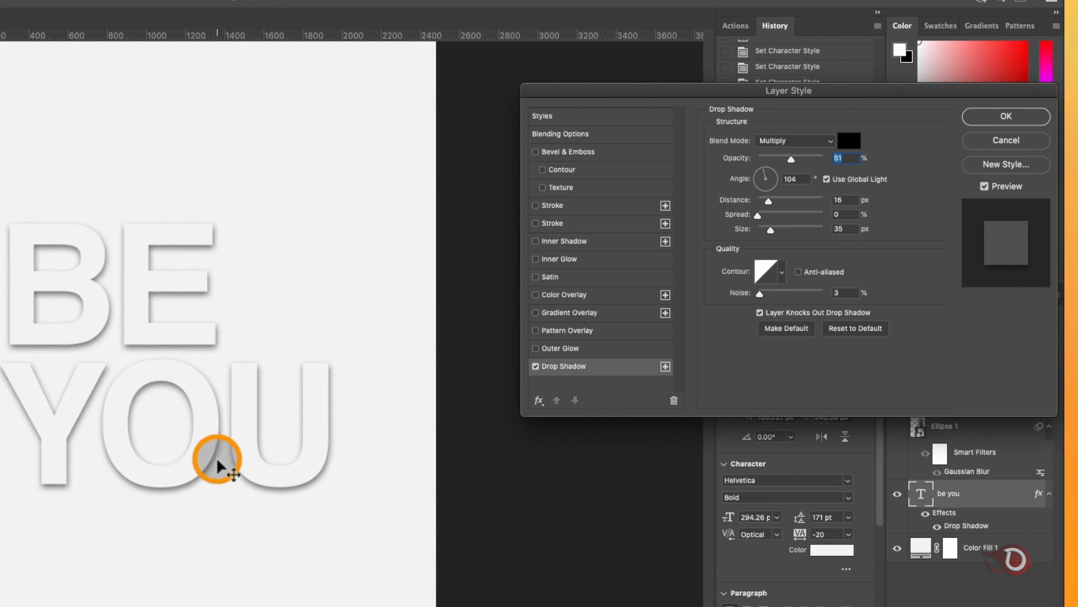
key(Return)
Step: Inspect the lettering up close and raise the drop shadow's opacity to about 56%
key(super+equal)
key(super+equal)
key(super+equal)
key(super+minus)
click(976, 525)
double_click(976, 526)
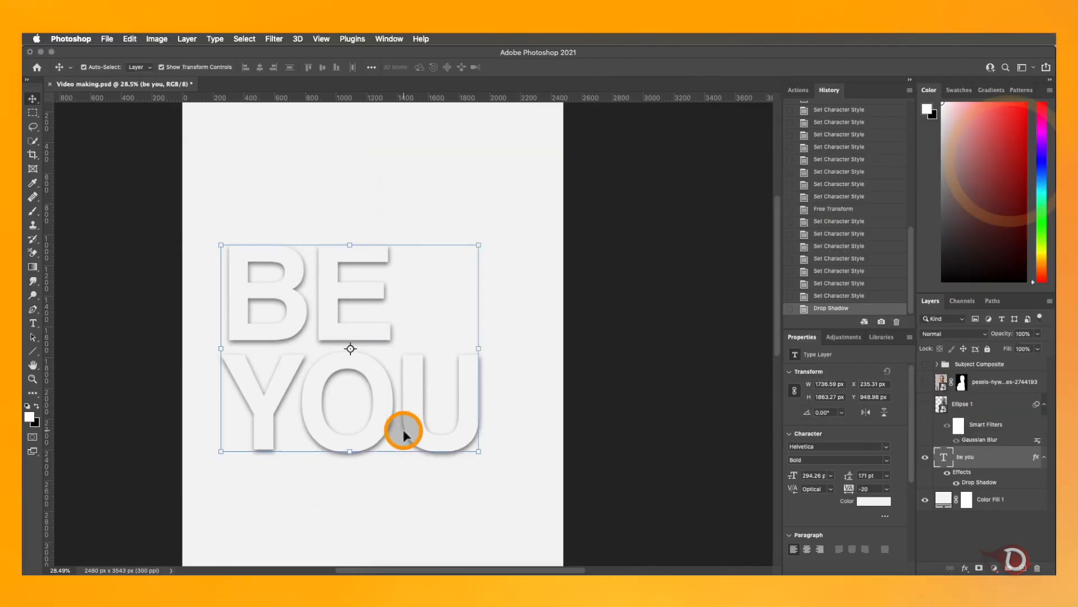
key(super+equal)
key(super+equal)
key(super+minus)
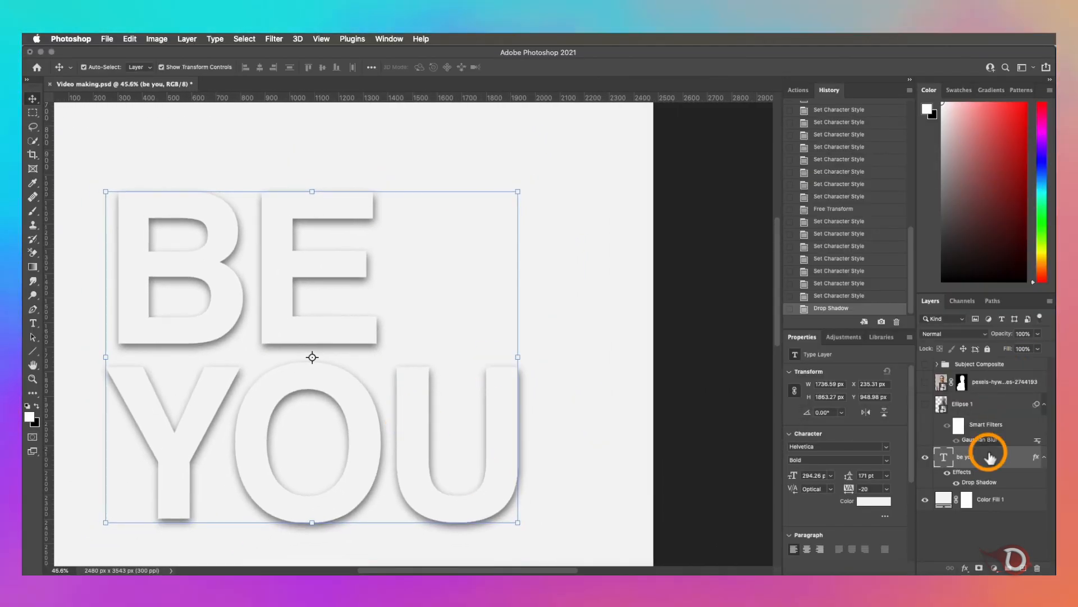
double_click(980, 482)
drag(842, 195, 845, 196)
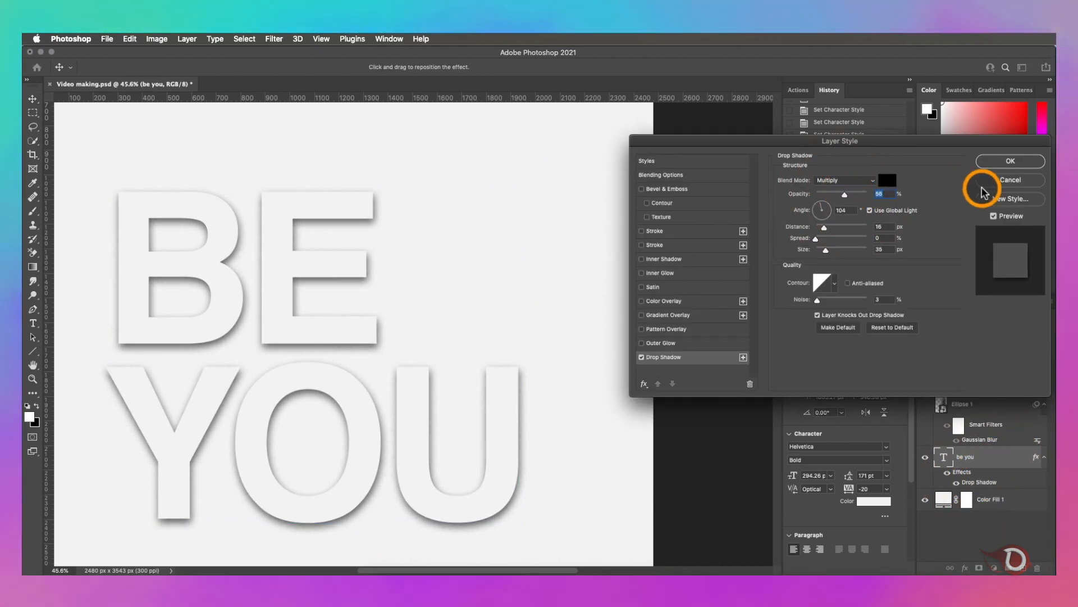
click(1005, 162)
Step: Separate the text's drop shadow effect into its own layer, accepting the warning
click(568, 318)
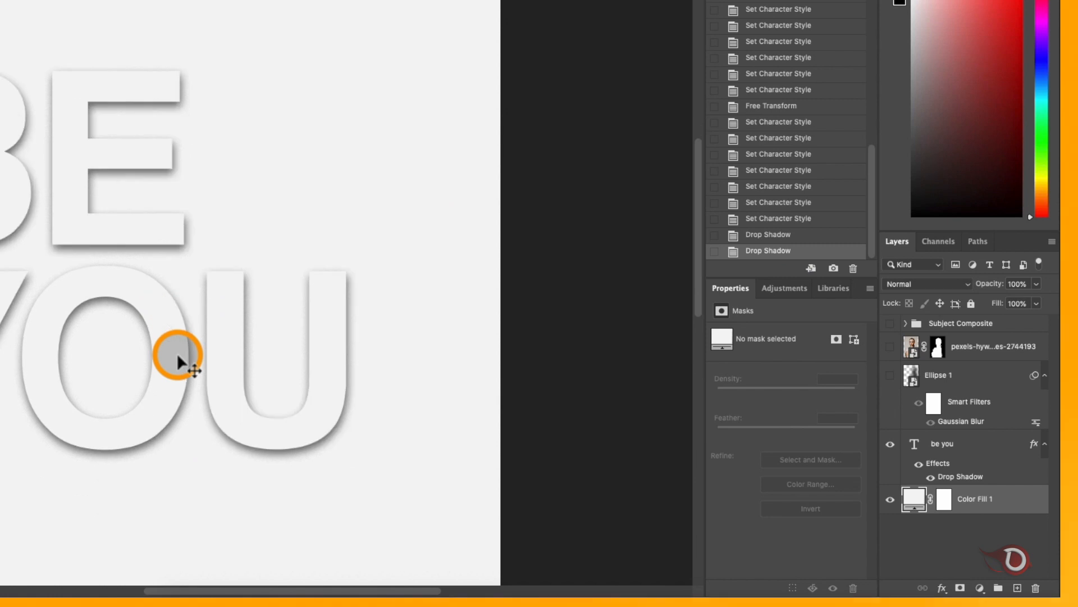
right_click(964, 482)
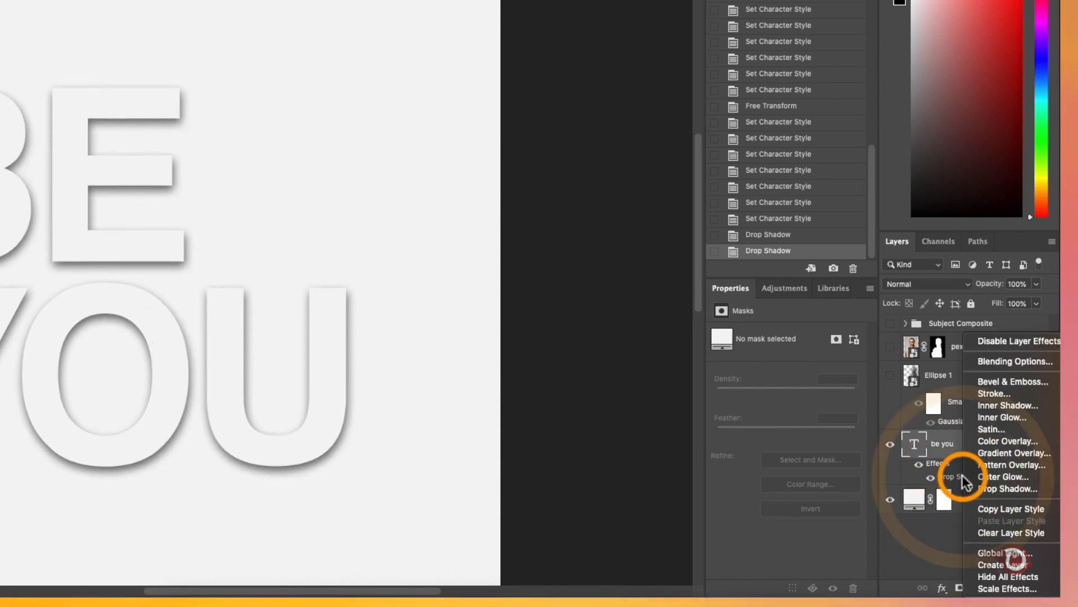
click(1010, 564)
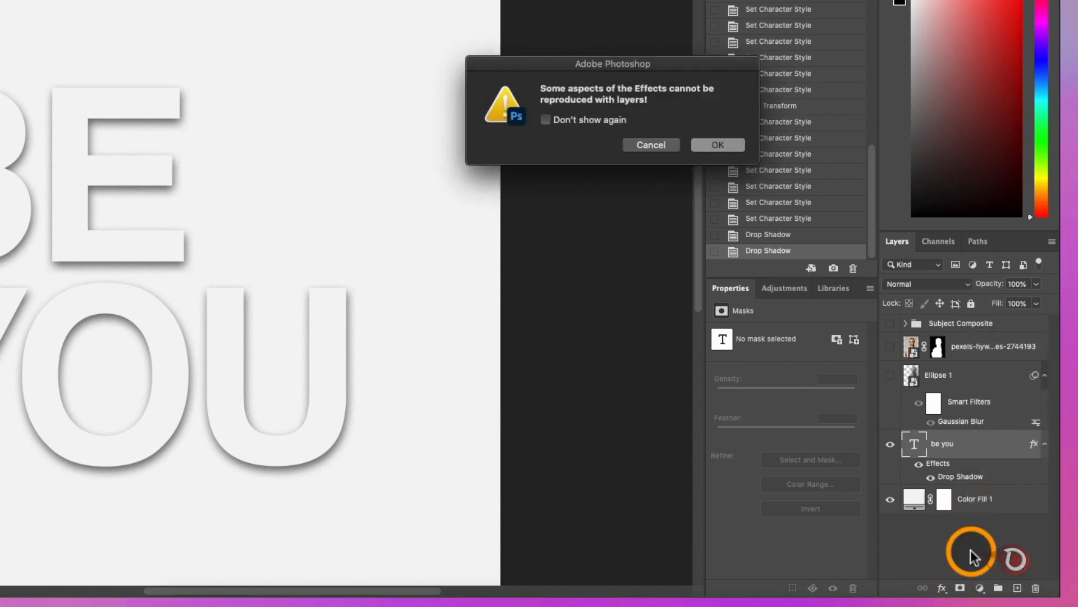
click(718, 145)
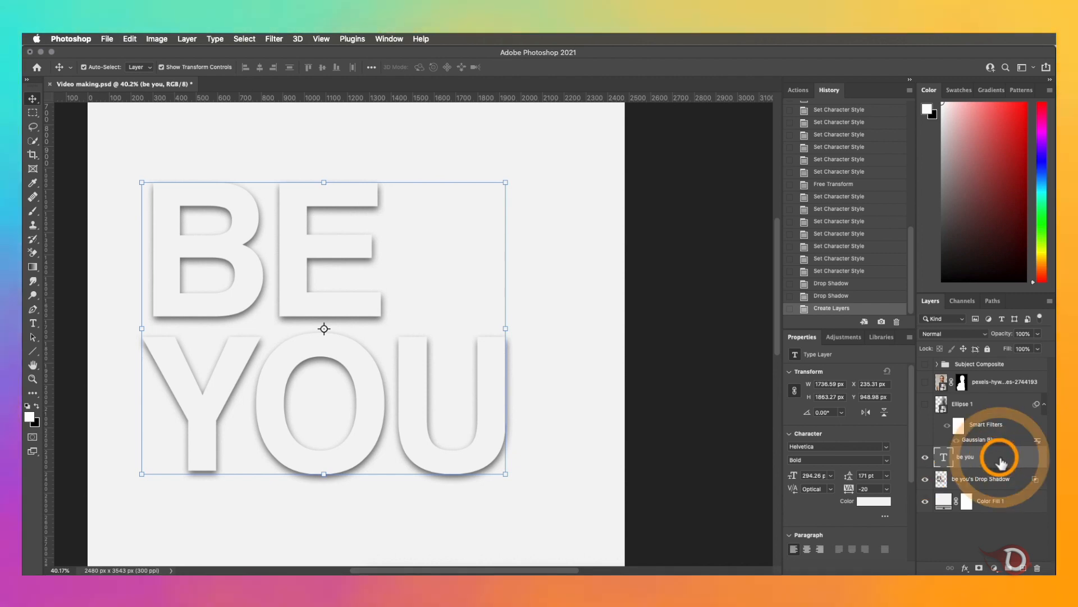
Step: Link the "be you" layer with its drop shadow layer, and hide the drop shadow layer
shift+click(989, 478)
click(951, 568)
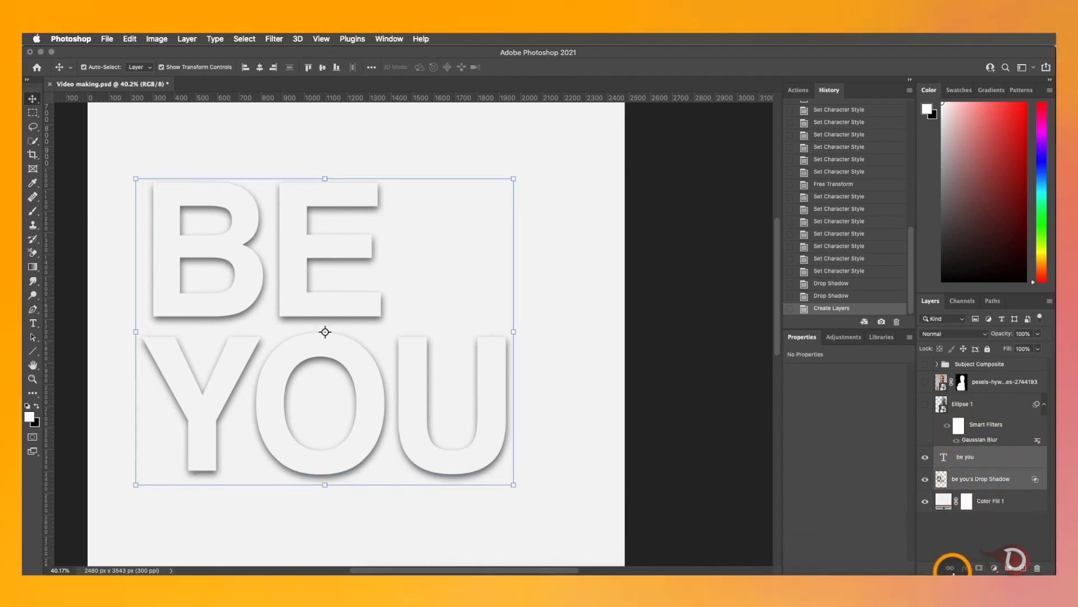
click(995, 526)
click(925, 479)
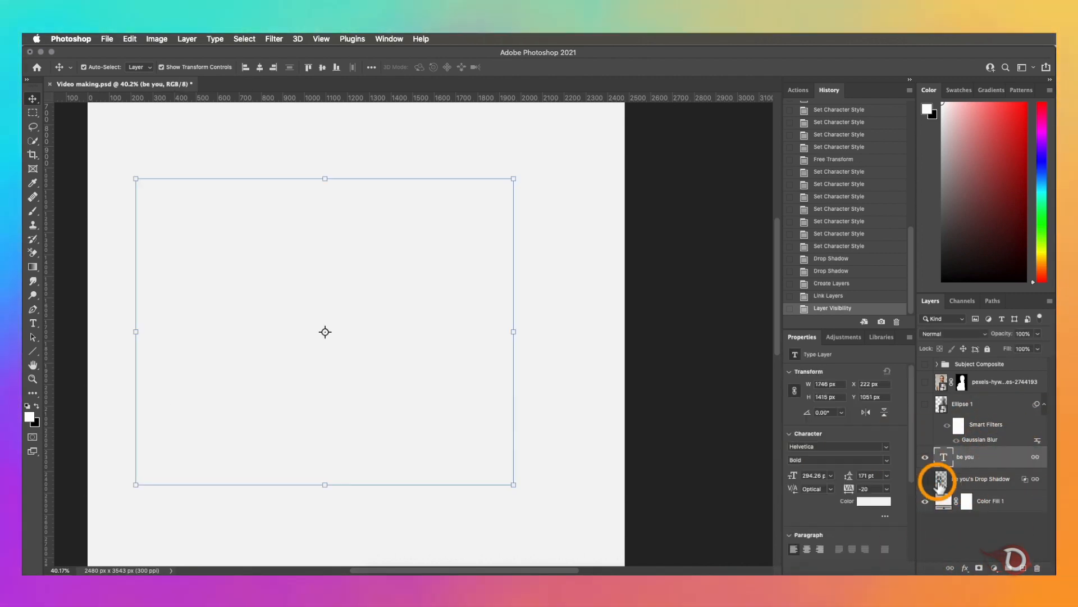
Step: Add an inner shadow effect to the "be you" text layer and show its settings
click(997, 461)
double_click(997, 461)
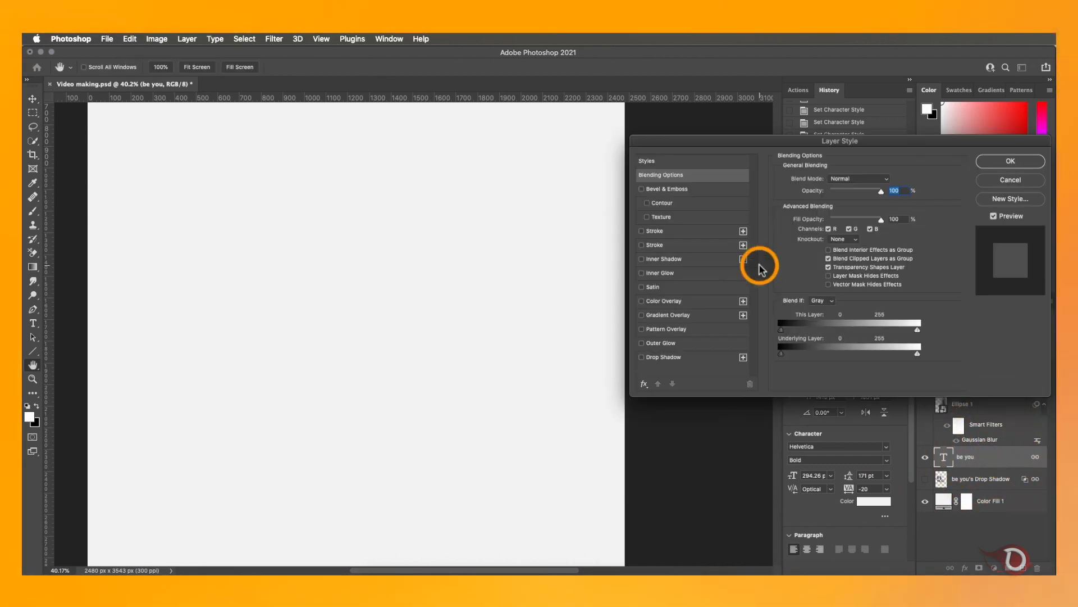
click(642, 260)
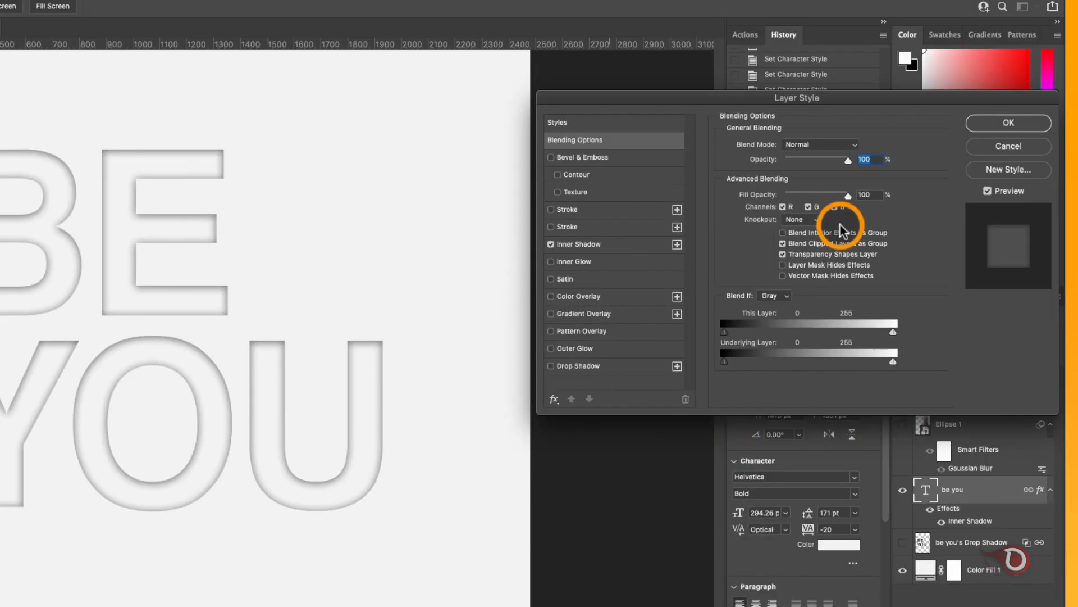
click(638, 250)
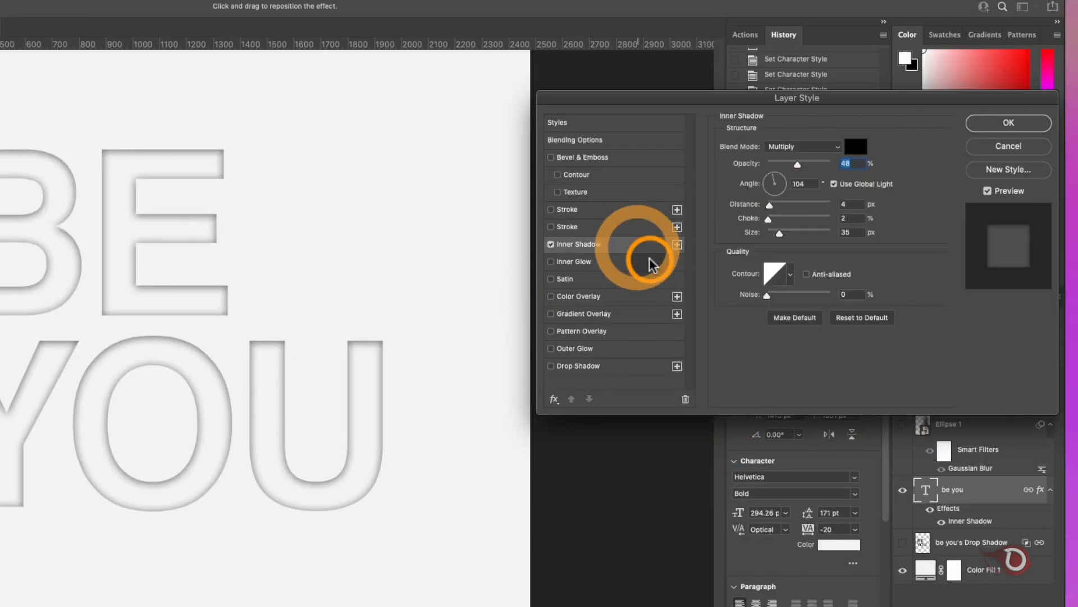
Step: Tune the text's inner shadow to a size of 18 px, 16% choke and 53% opacity
click(780, 234)
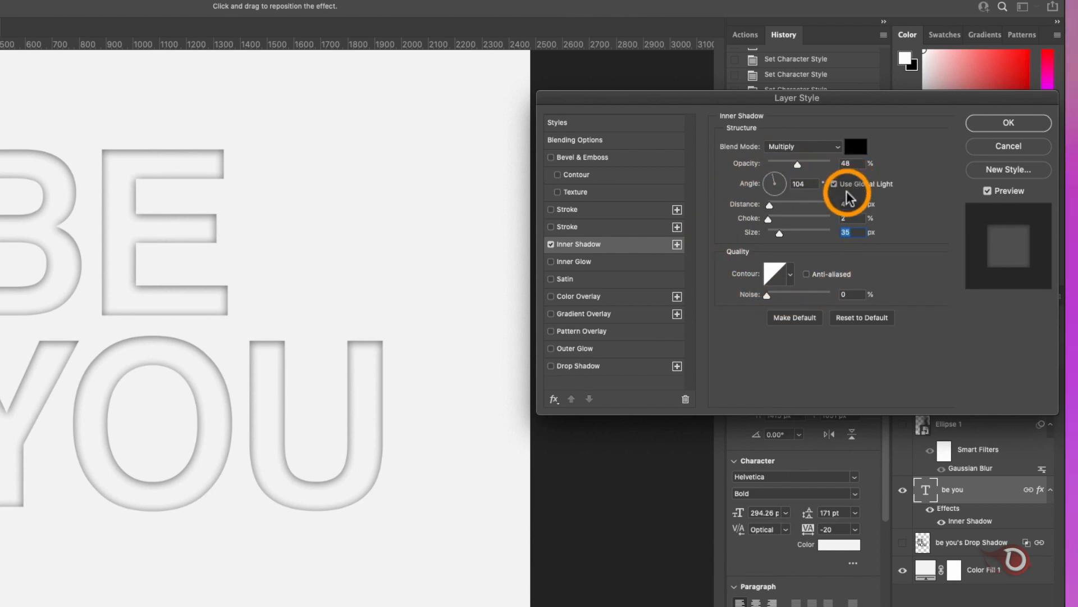
drag(778, 234, 771, 220)
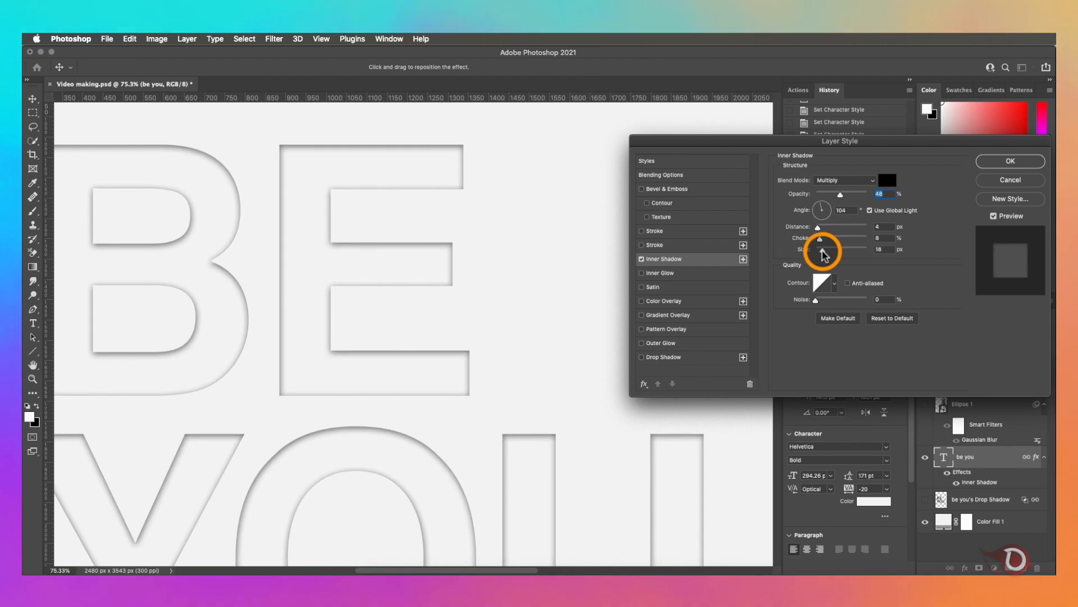
drag(822, 251, 824, 251)
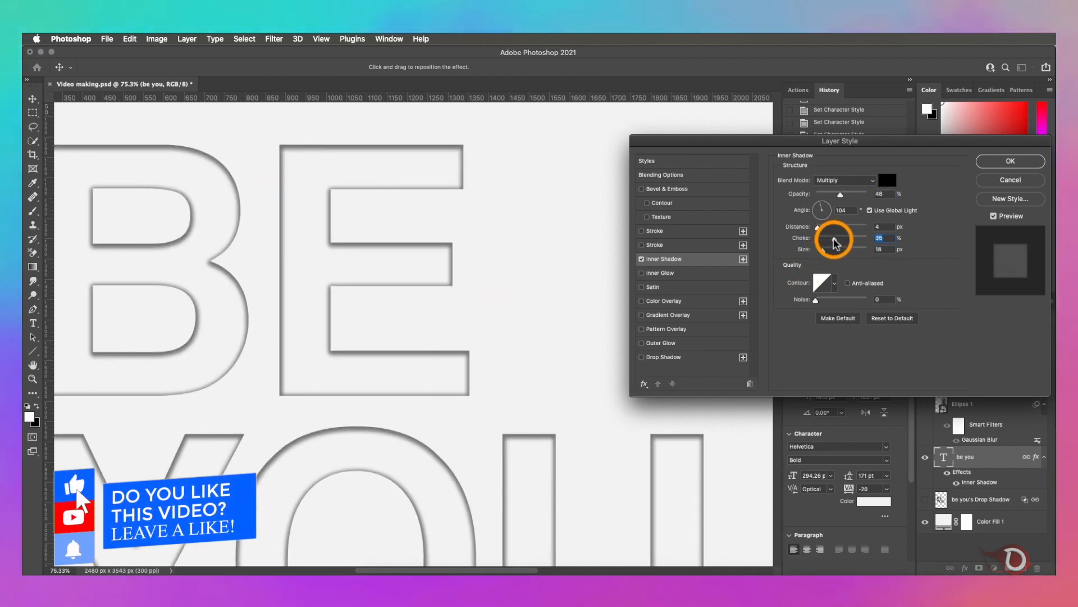
drag(822, 241, 823, 239)
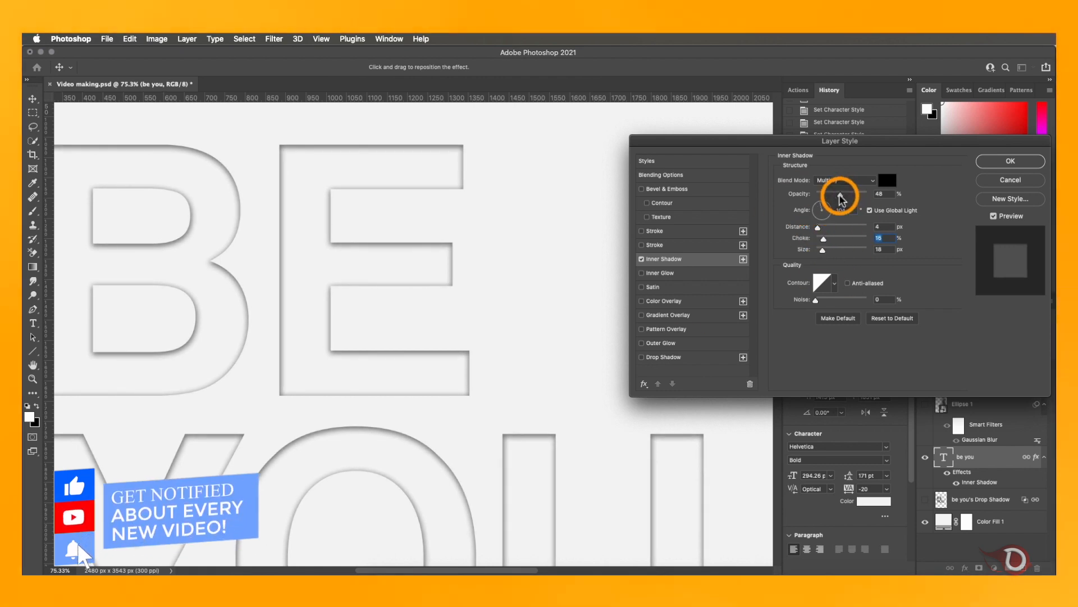
drag(841, 194, 843, 194)
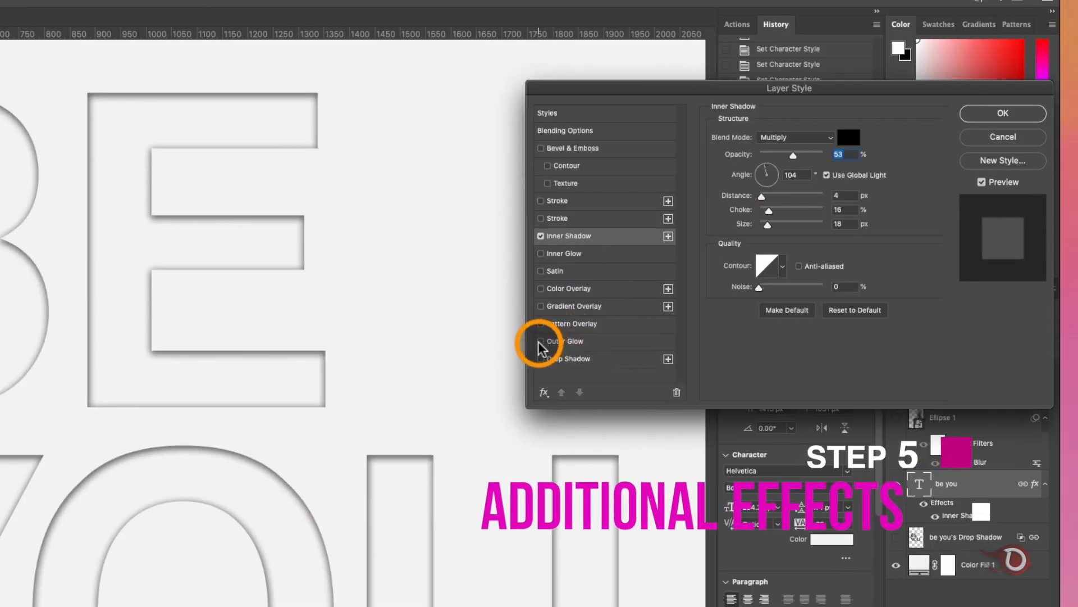
Step: Add an outer glow to the text with 100% opacity, 2% spread and 5 px size
click(564, 341)
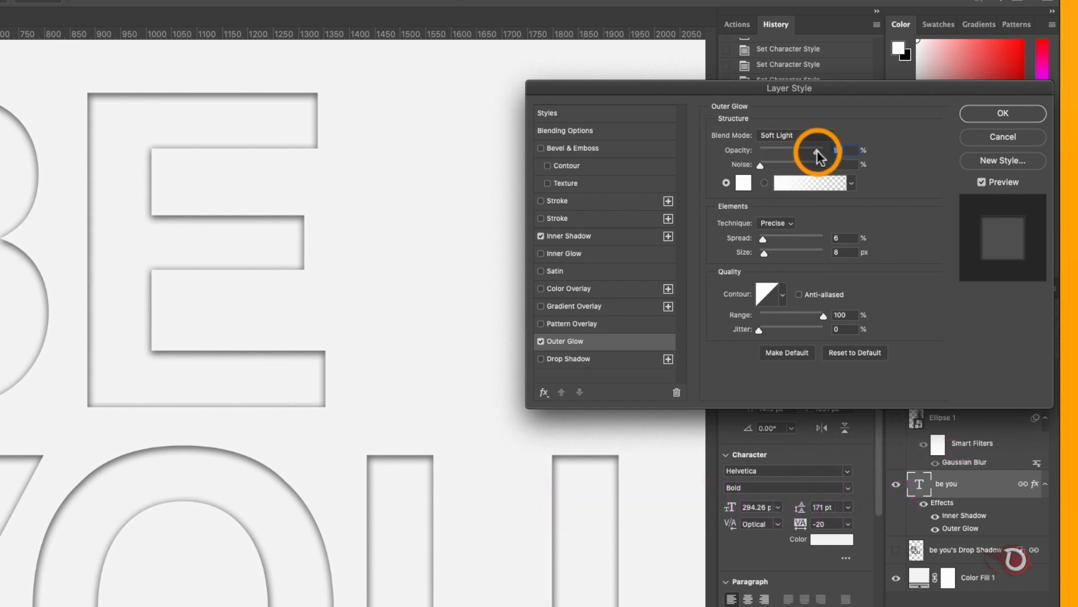
drag(818, 150, 828, 150)
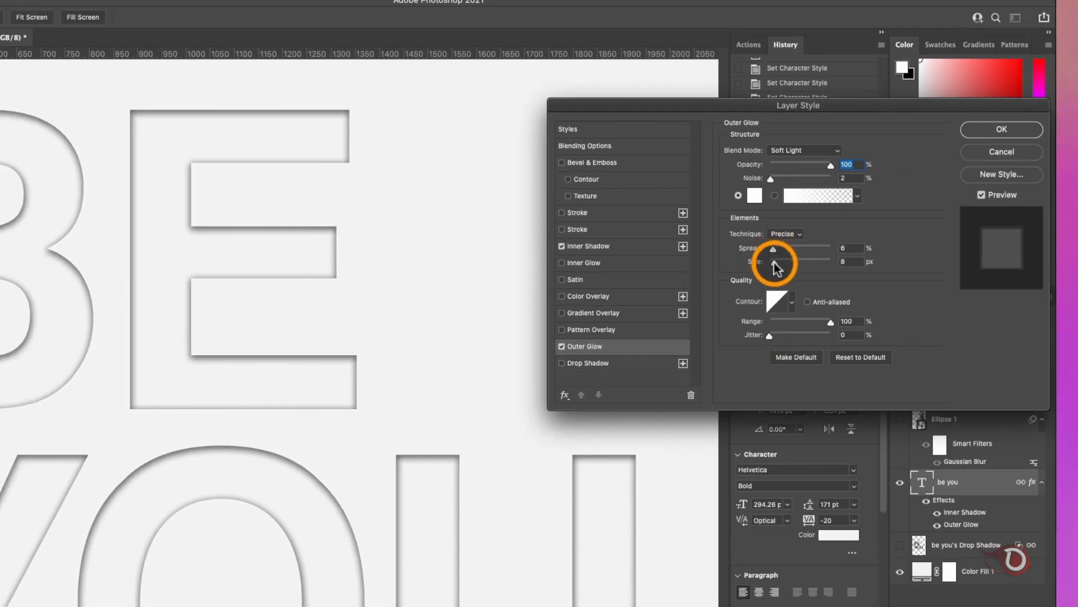
drag(773, 250, 770, 250)
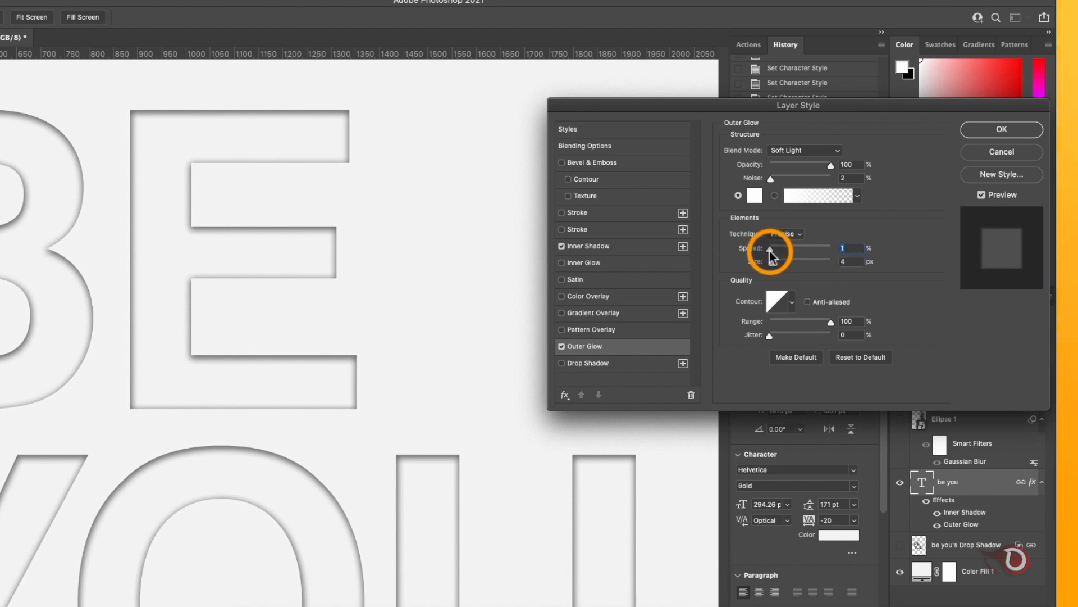
click(773, 264)
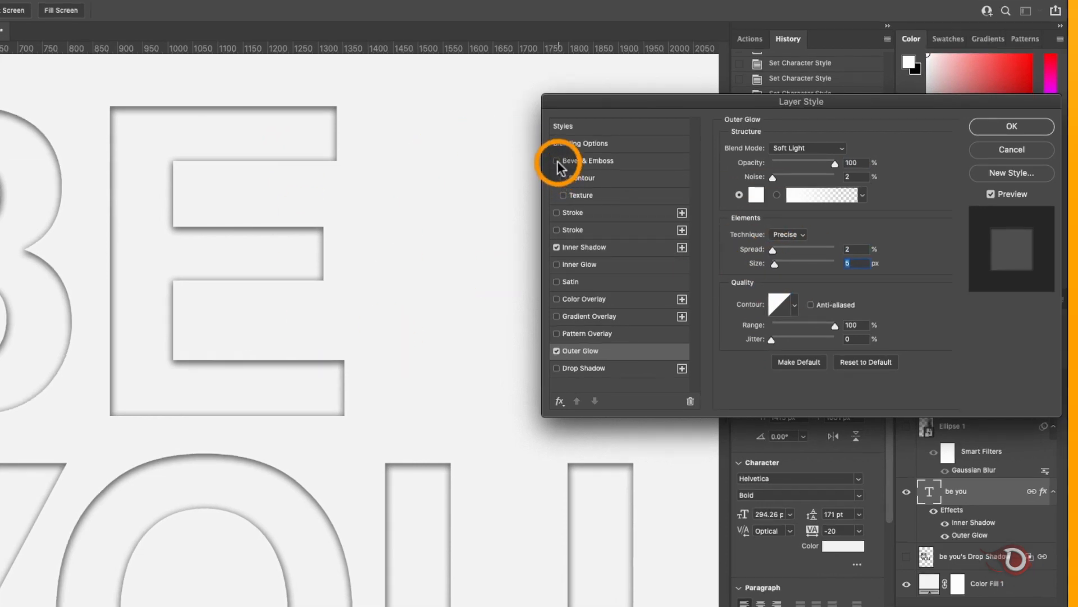
Step: Add a smooth inner Bevel & Emboss with 3 px size and 2 px soften, and apply the layer styles
click(557, 161)
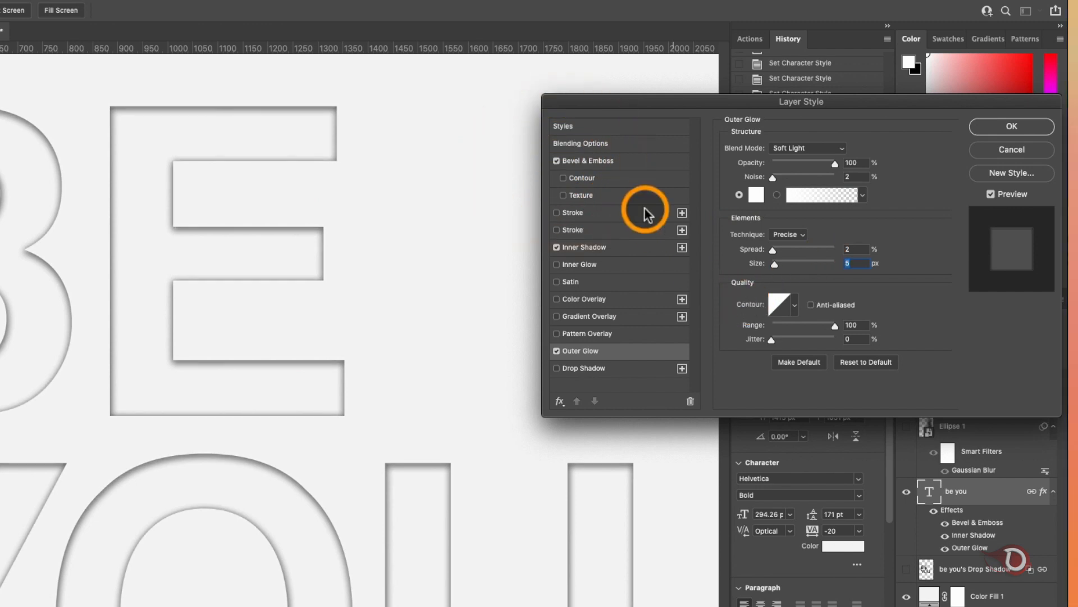
click(652, 167)
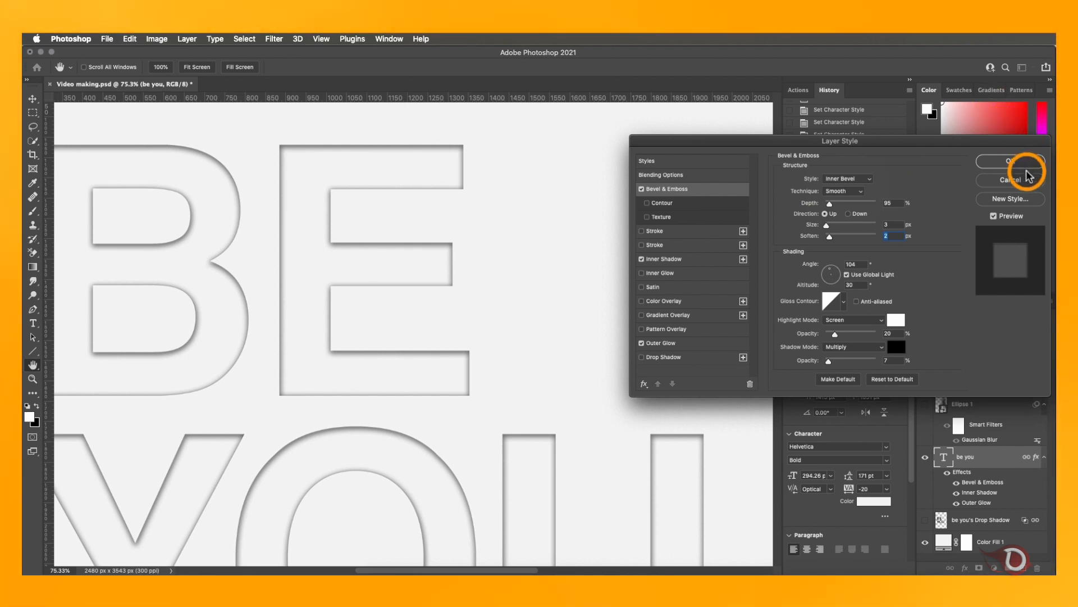
click(1014, 161)
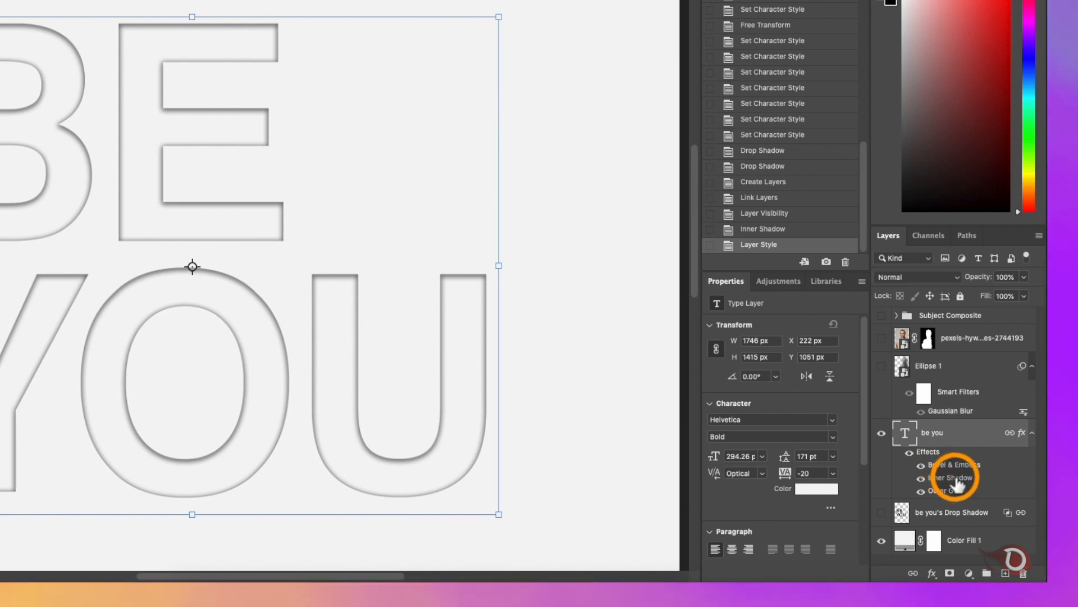
Step: Separate the text's effects into their own layers, and hide the inner shadow, bevel highlights and bevel shadows layers
right_click(956, 483)
click(1010, 553)
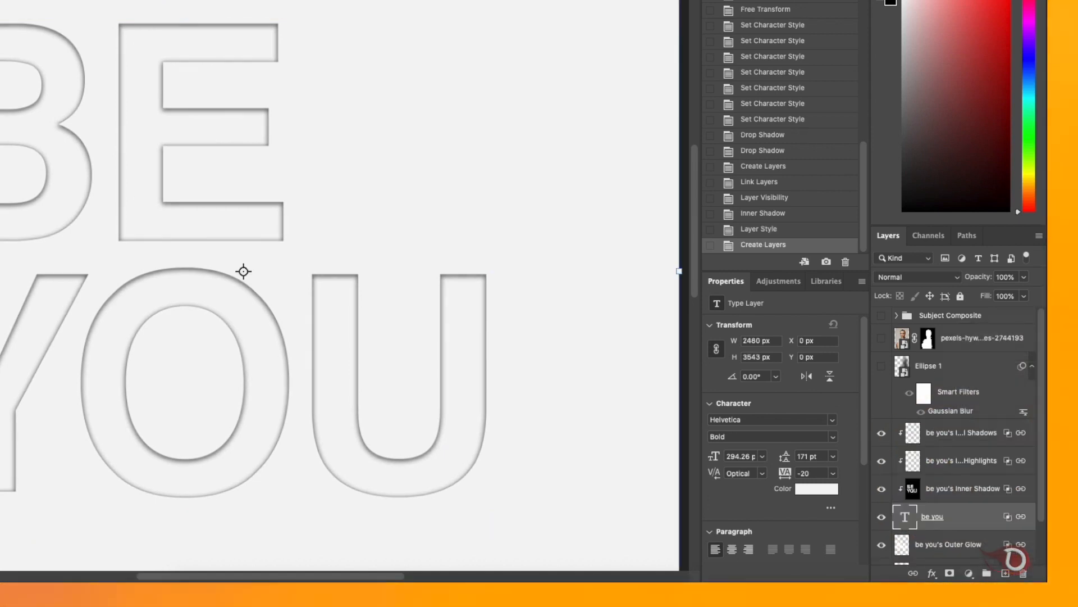
scroll(956, 495, down, 2)
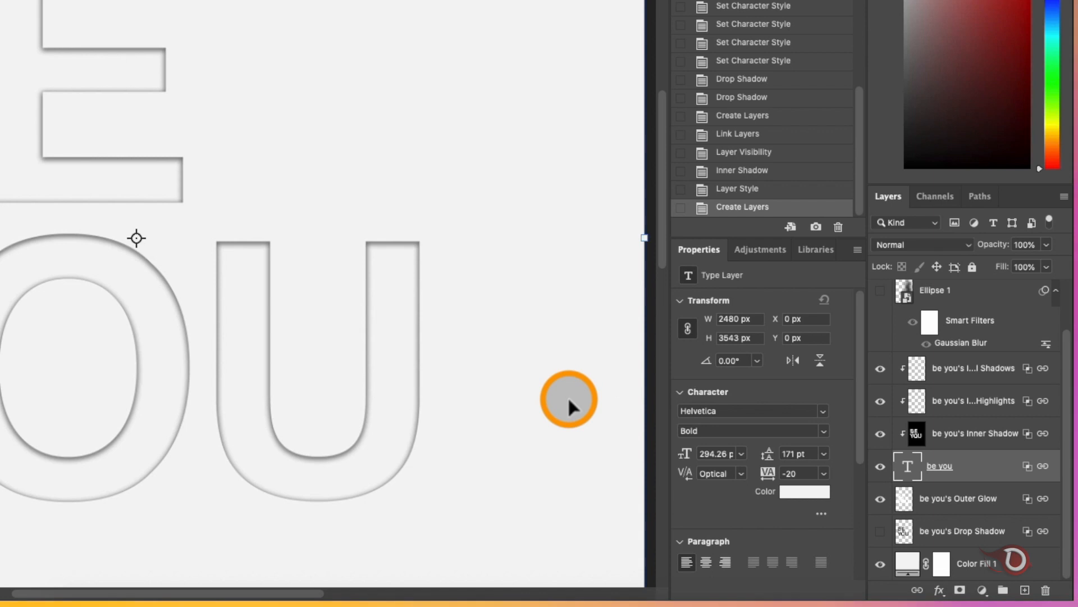
drag(880, 371, 872, 433)
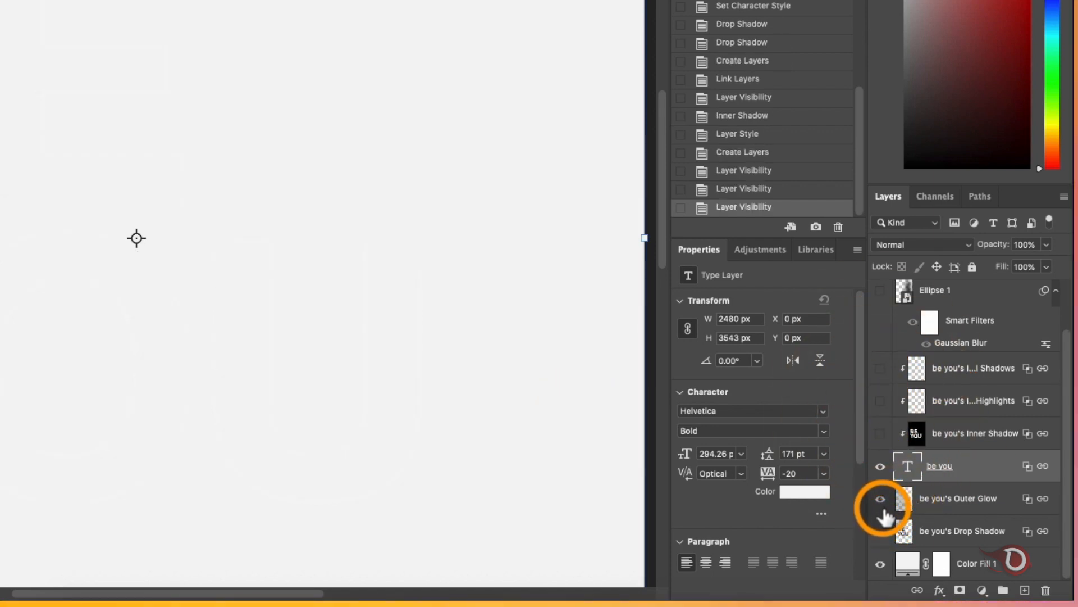
key(super+plus)
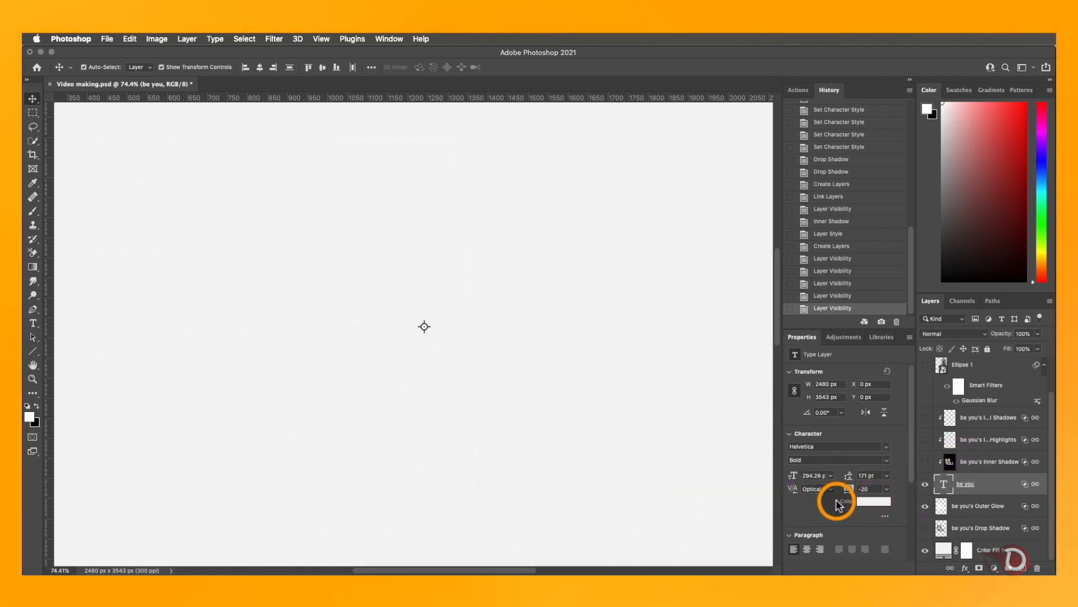
Step: Show the "be you" drop shadow layer and add a layer mask to it
click(925, 530)
click(945, 525)
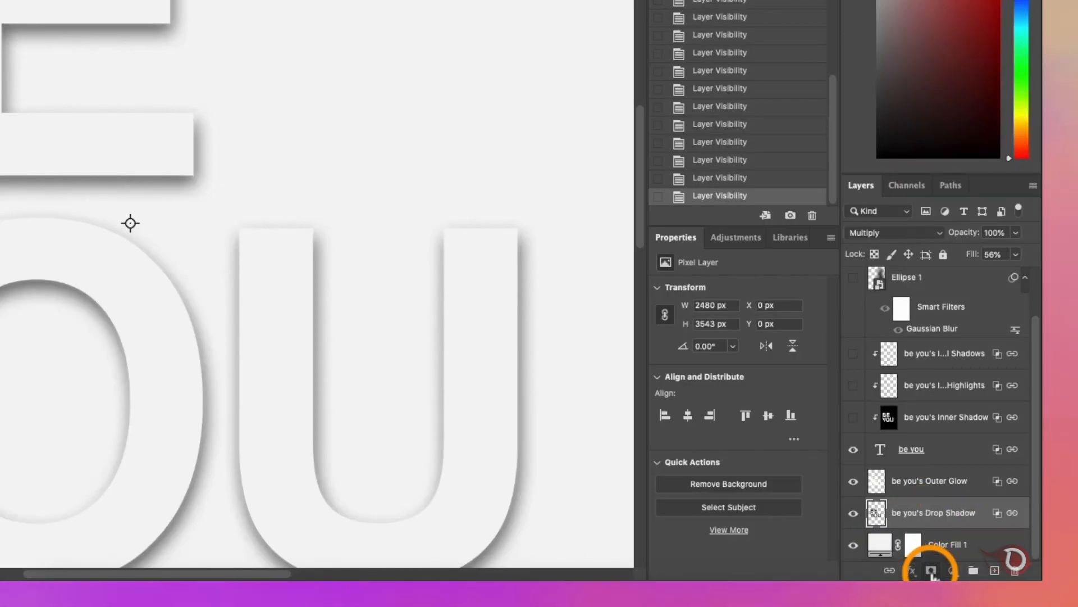
click(931, 570)
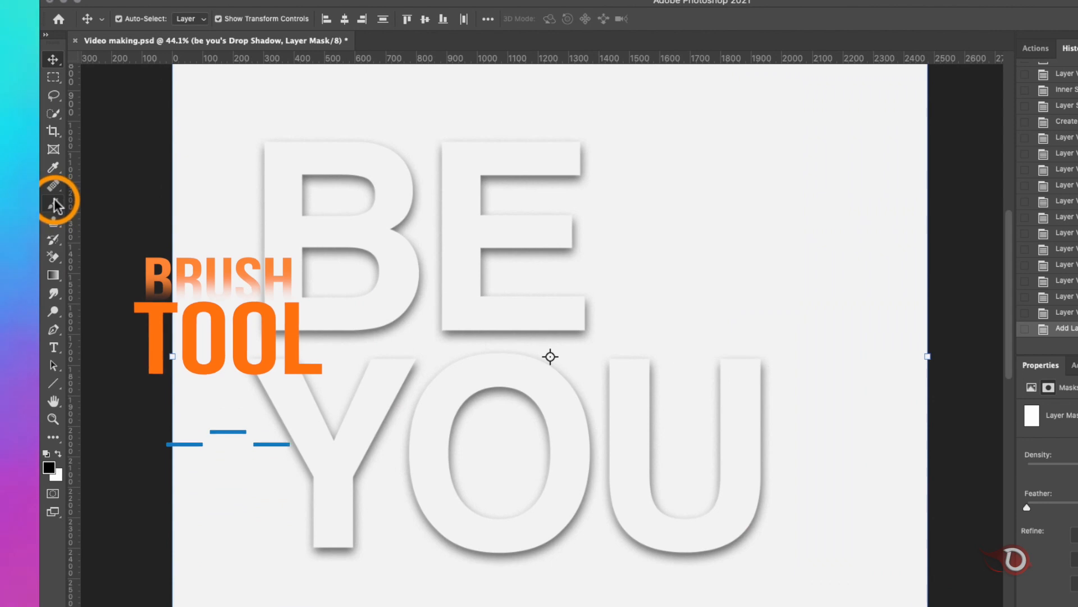
Step: With a 500 px Soft Round brush at 0% hardness, mask out the drop shadow across the upper half of "BE"
click(32, 210)
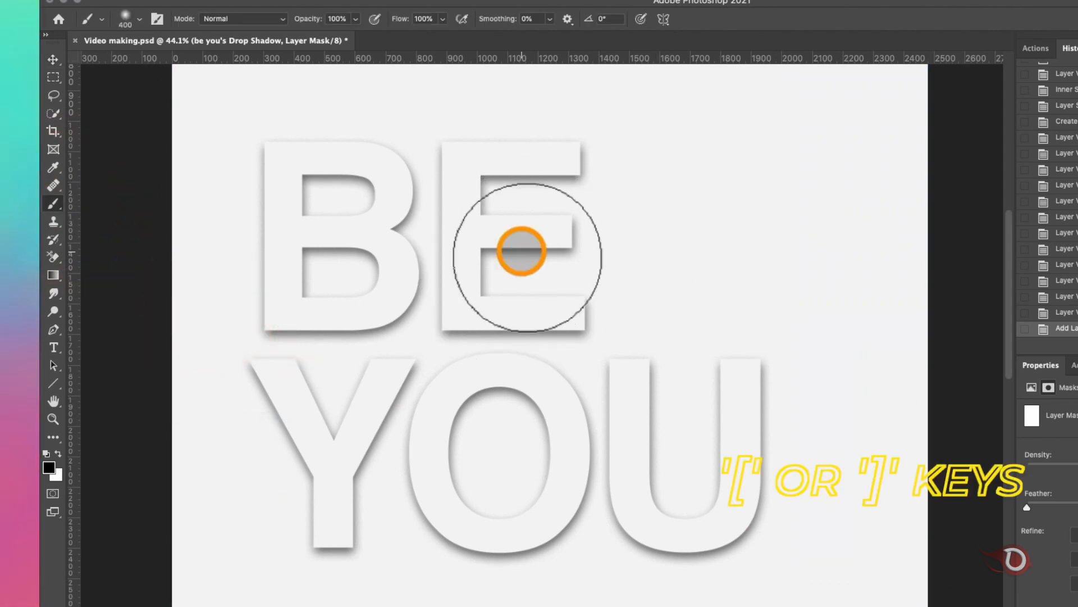
right_click(522, 251)
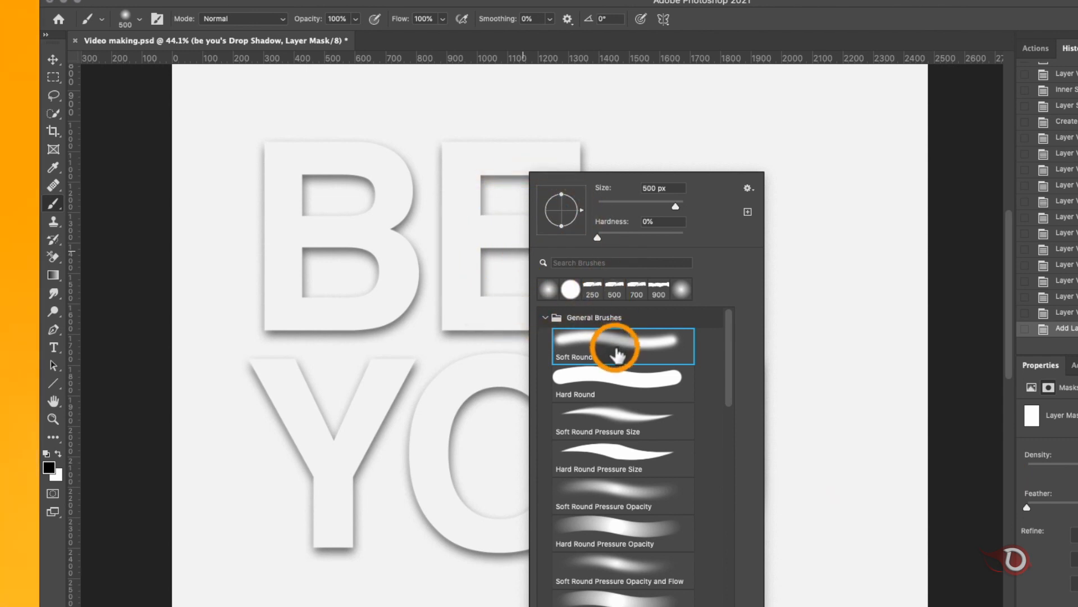
click(718, 317)
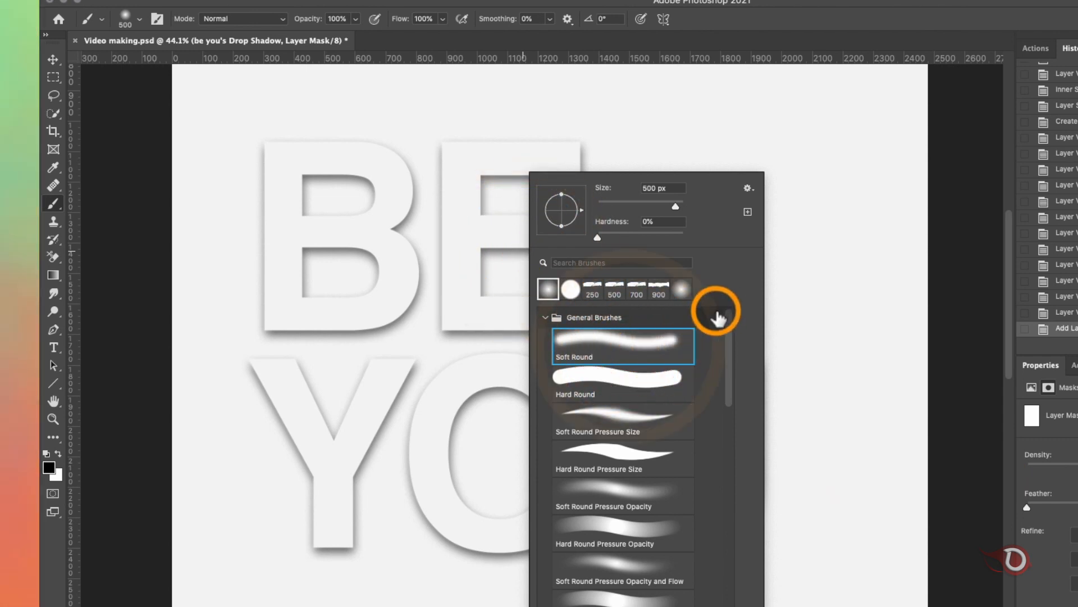
double_click(682, 331)
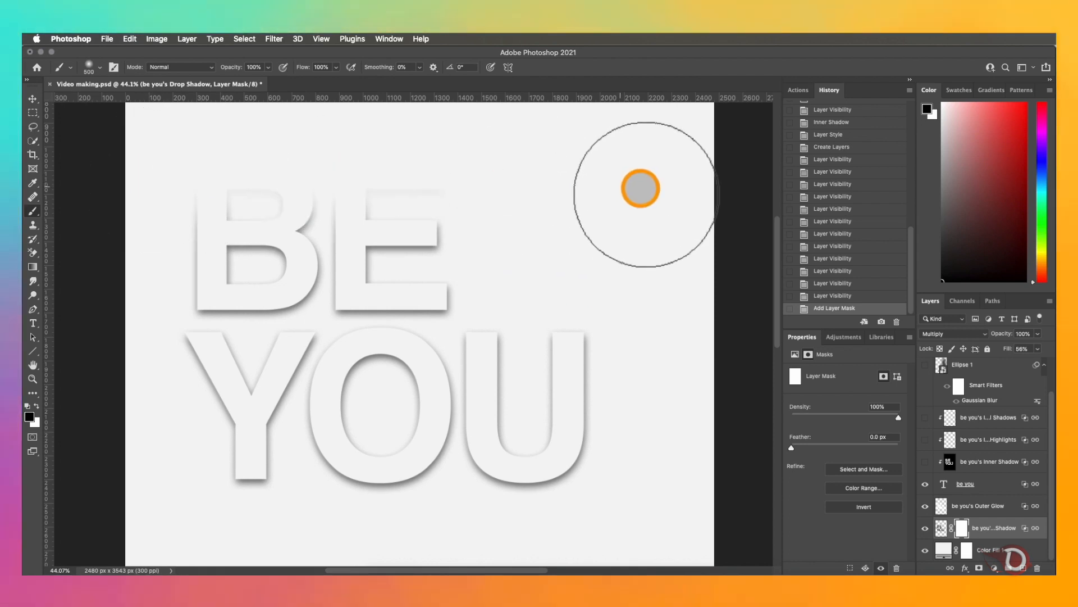
mouse_move(828, 173)
mouse_down()
mouse_move(190, 183)
mouse_move(348, 200)
mouse_move(187, 193)
mouse_move(527, 185)
mouse_up()
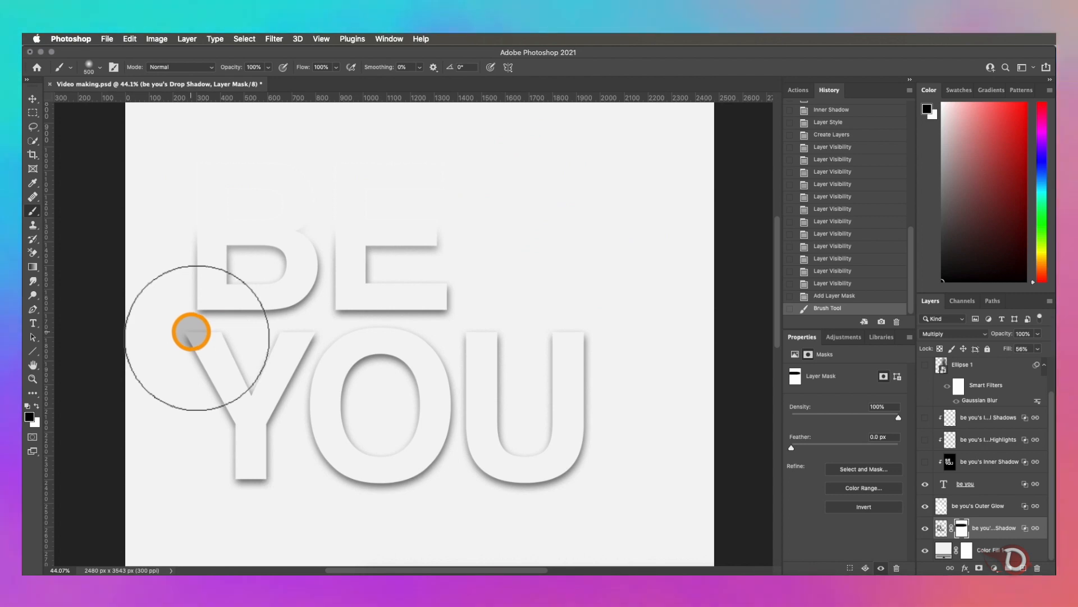
mouse_move(209, 321)
mouse_down()
mouse_move(191, 344)
mouse_move(589, 356)
mouse_move(514, 351)
mouse_move(373, 282)
mouse_up()
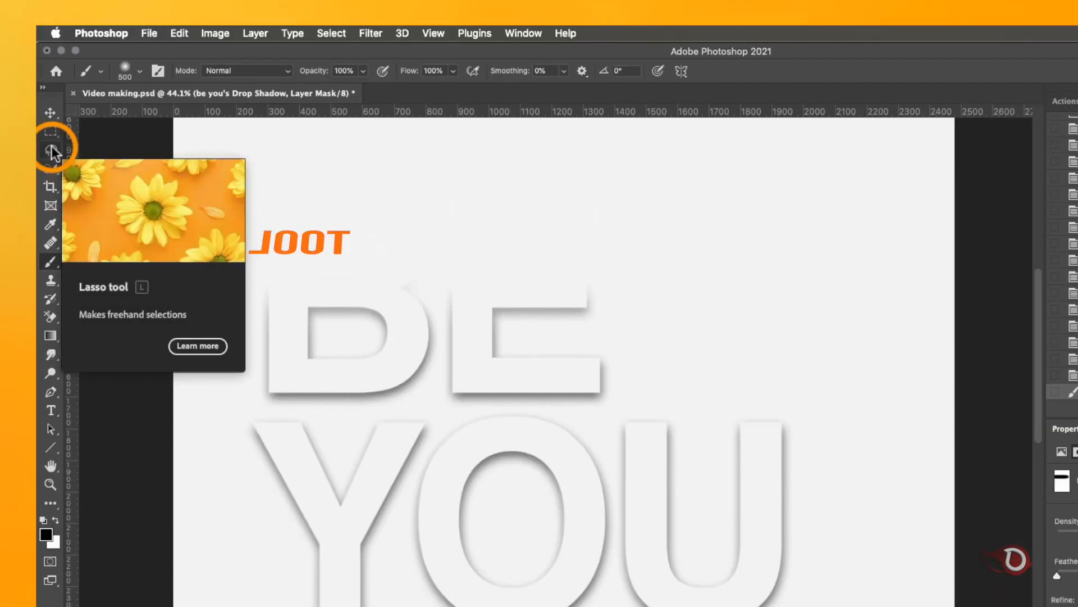
Step: Make a rectangular selection around the word "BE" and invert it to protect that word
click(51, 133)
drag(216, 169, 706, 408)
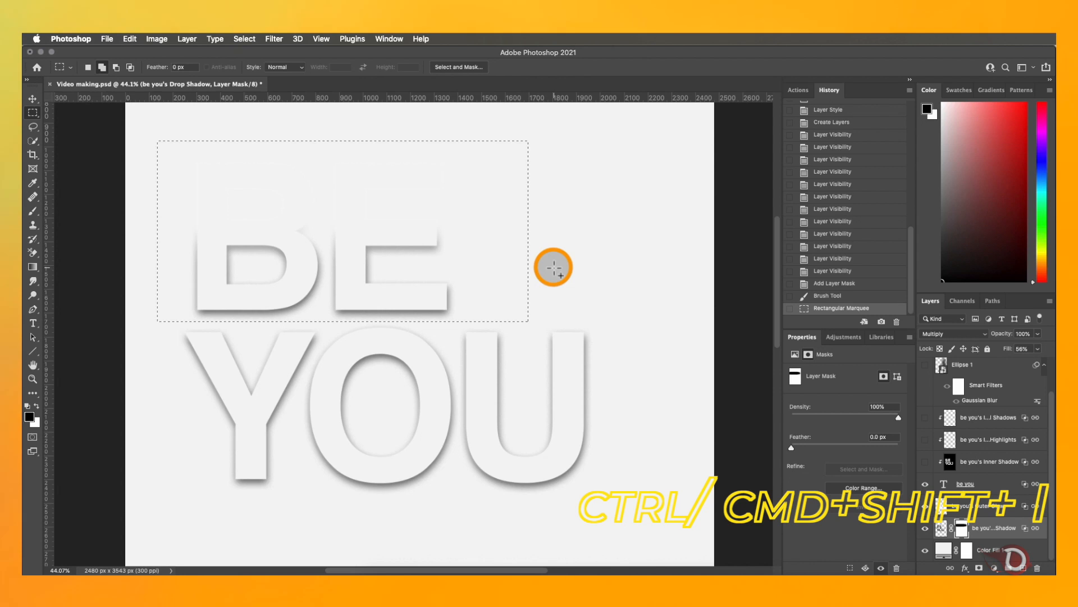
key(super+shift+i)
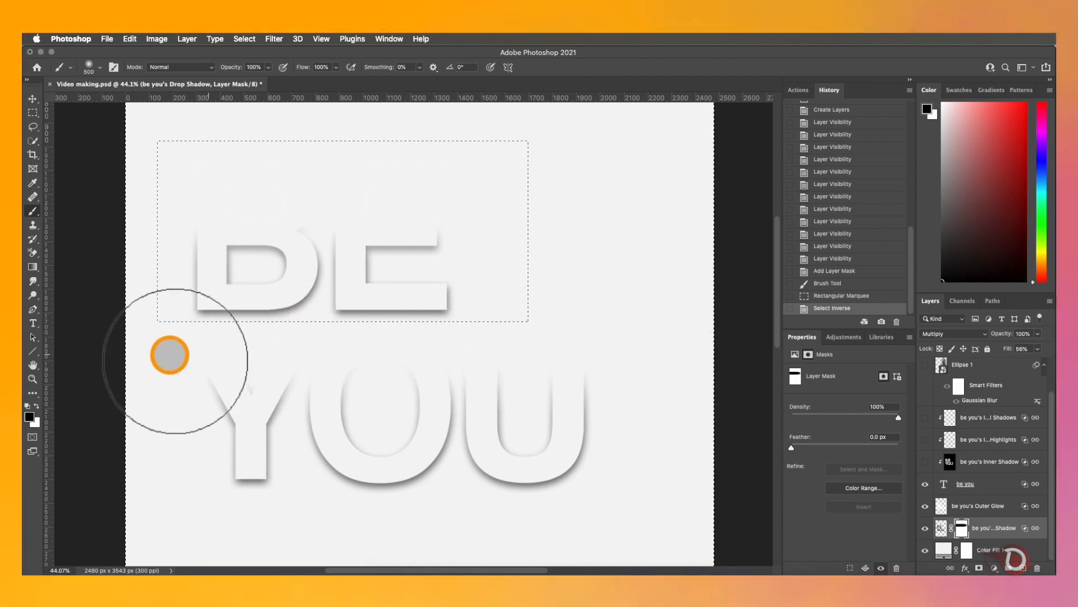
Step: Paint black on the mask to remove the drop shadow from the upper part of "YOU", and clear the selection
mouse_move(636, 360)
mouse_down()
mouse_move(354, 373)
mouse_move(260, 402)
mouse_move(703, 406)
mouse_move(460, 426)
mouse_up()
scroll(703, 406, left, 4)
scroll(460, 426, down, 3)
key(super+d)
Step: Refine the drop shadow mask on the lower parts of "BE" and "YOU" by painting white with a 200 px brush
scroll(460, 426, up, 2)
mouse_move(158, 278)
mouse_down()
mouse_move(245, 335)
mouse_move(445, 332)
mouse_up()
key(x)
key(super+z)
key(bracketleft)
key(bracketleft)
key(bracketleft)
key(bracketleft)
drag(177, 323, 323, 331)
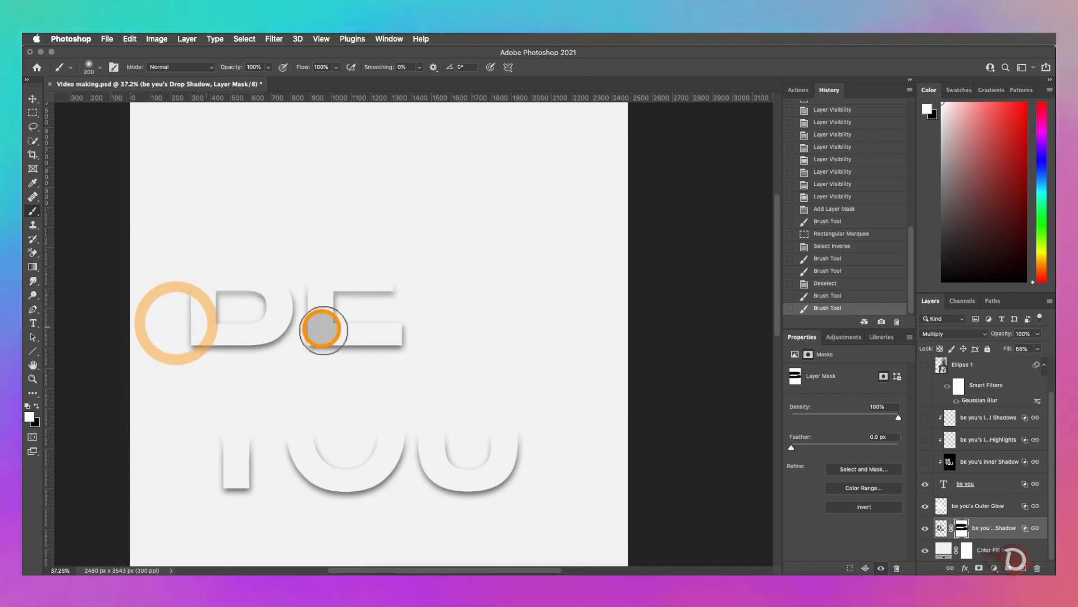
drag(225, 461, 348, 432)
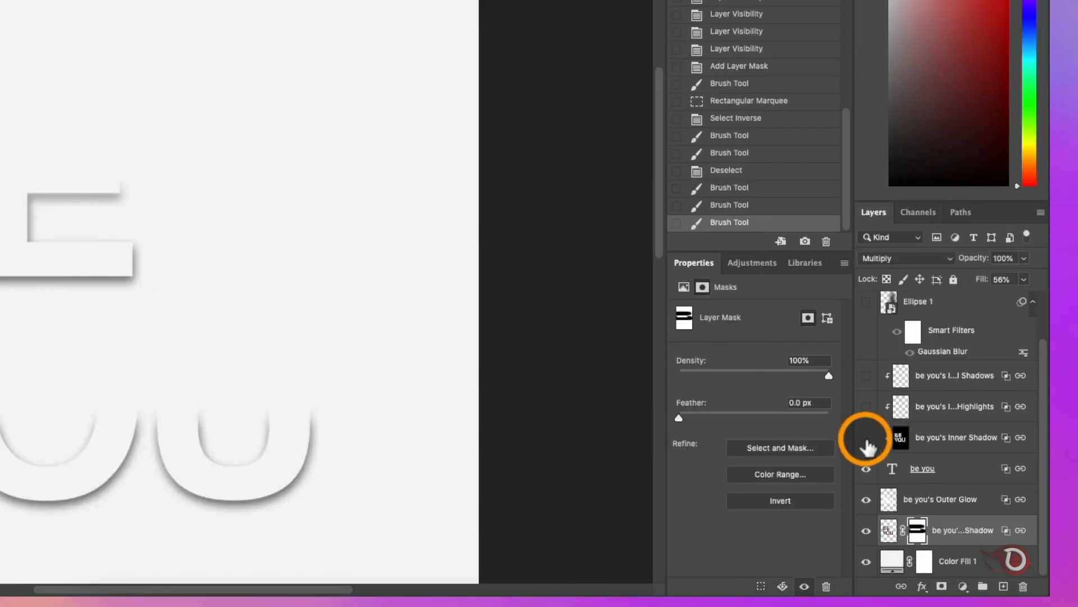
Step: Show the inner shadow and both bevel layers again, and add a layer mask to the inner shadow layer
click(865, 439)
click(865, 406)
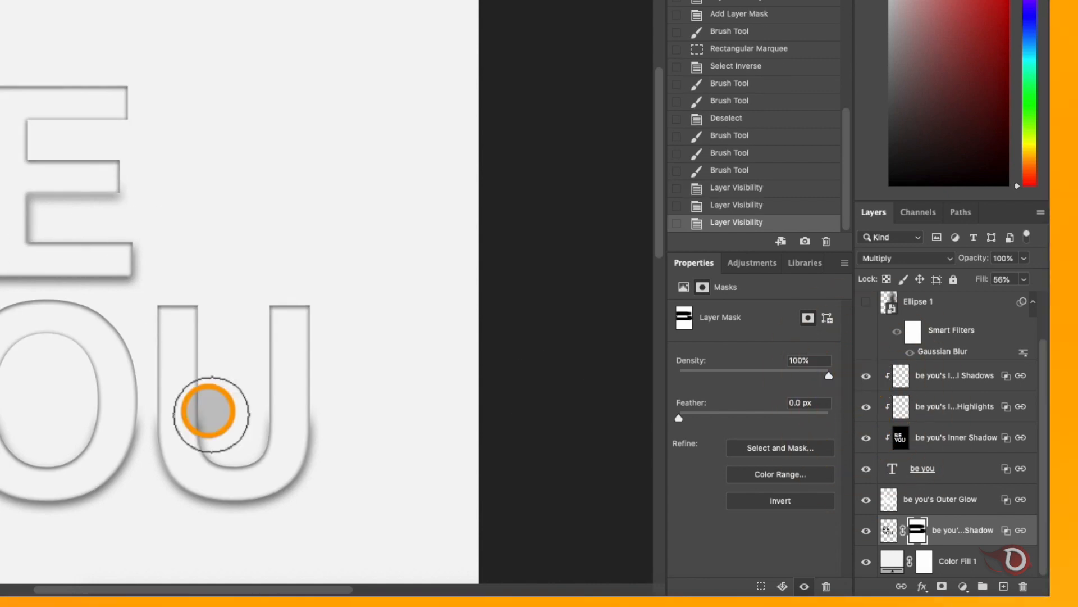
click(961, 440)
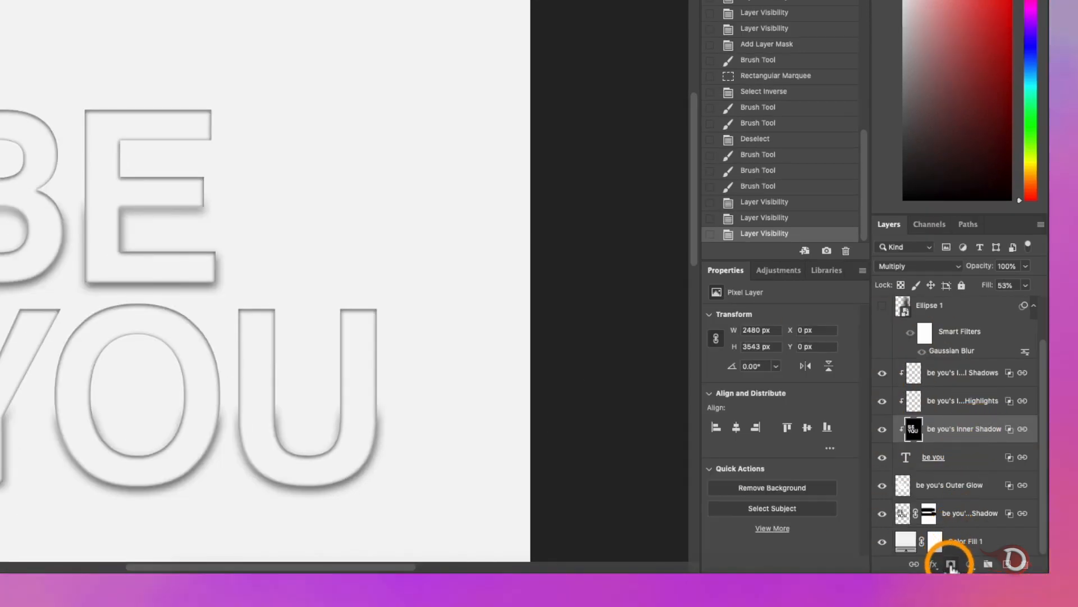
click(951, 565)
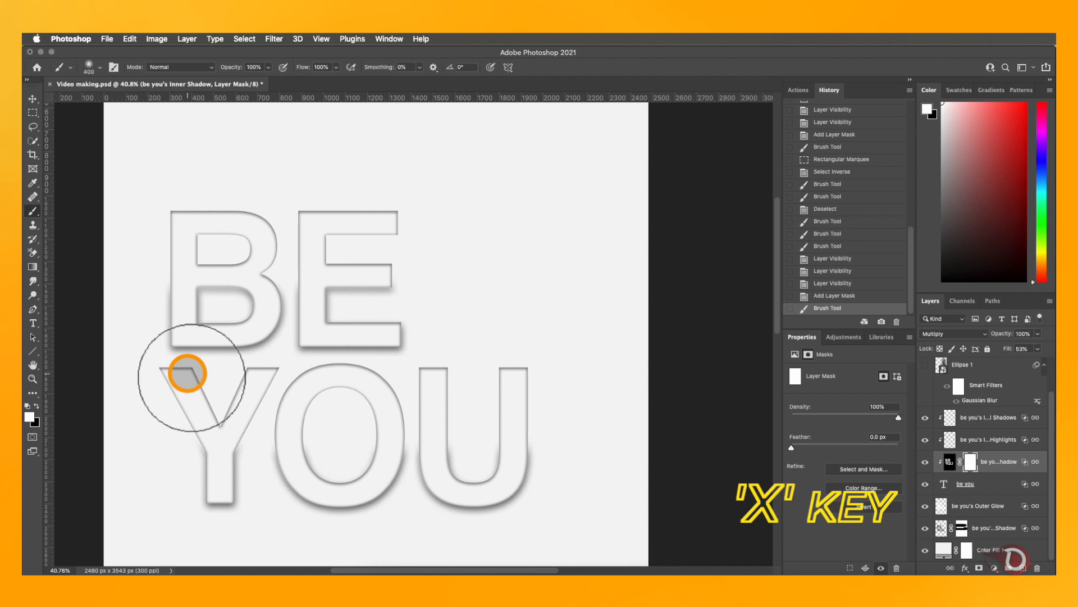
Step: Paint black on the inner shadow mask over the lower halves of "BE" and "YOU", refining with a 250 px brush
key(x)
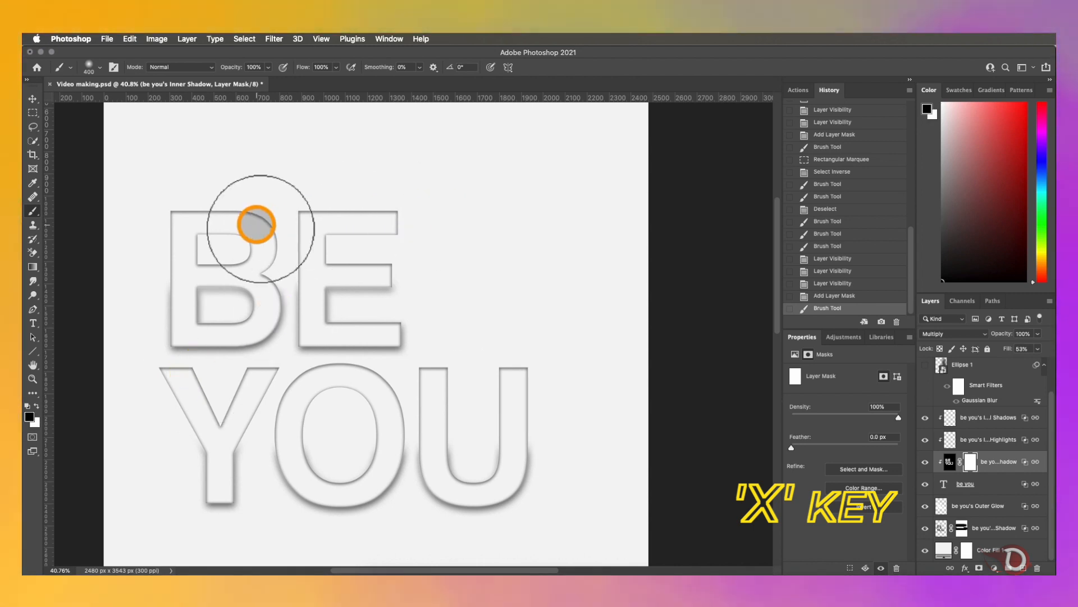
mouse_move(303, 508)
mouse_down()
mouse_move(391, 500)
mouse_move(224, 494)
mouse_up()
mouse_move(178, 323)
mouse_down()
mouse_move(211, 324)
mouse_move(185, 339)
mouse_up()
key(super+z)
key([)
key([)
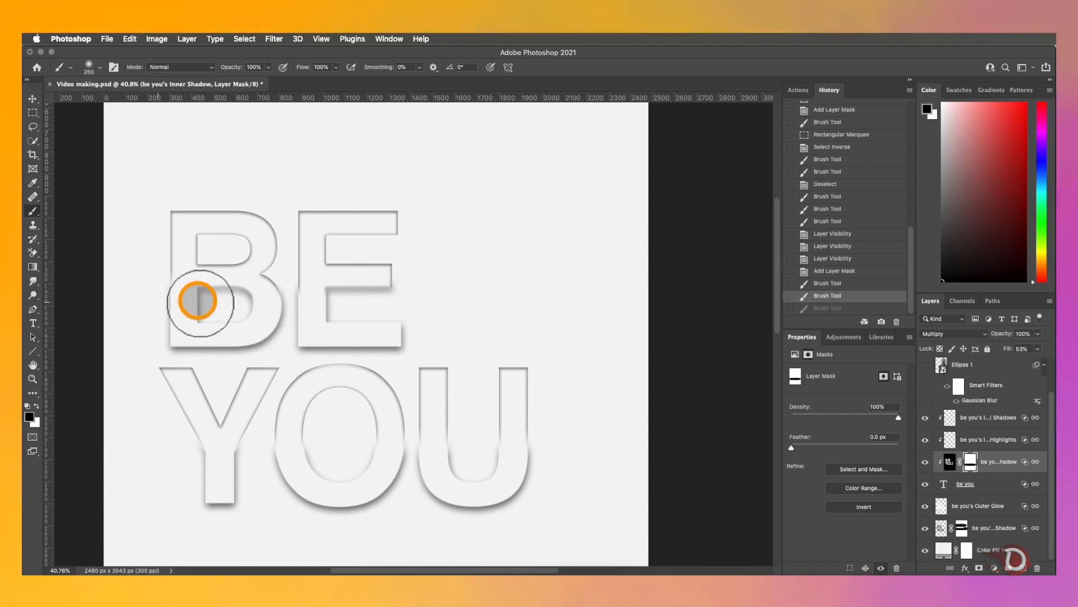
drag(372, 296, 178, 311)
drag(181, 453, 402, 444)
Step: Select the inner bevel highlights layer and add a layer mask to it
scroll(446, 421, down, 2)
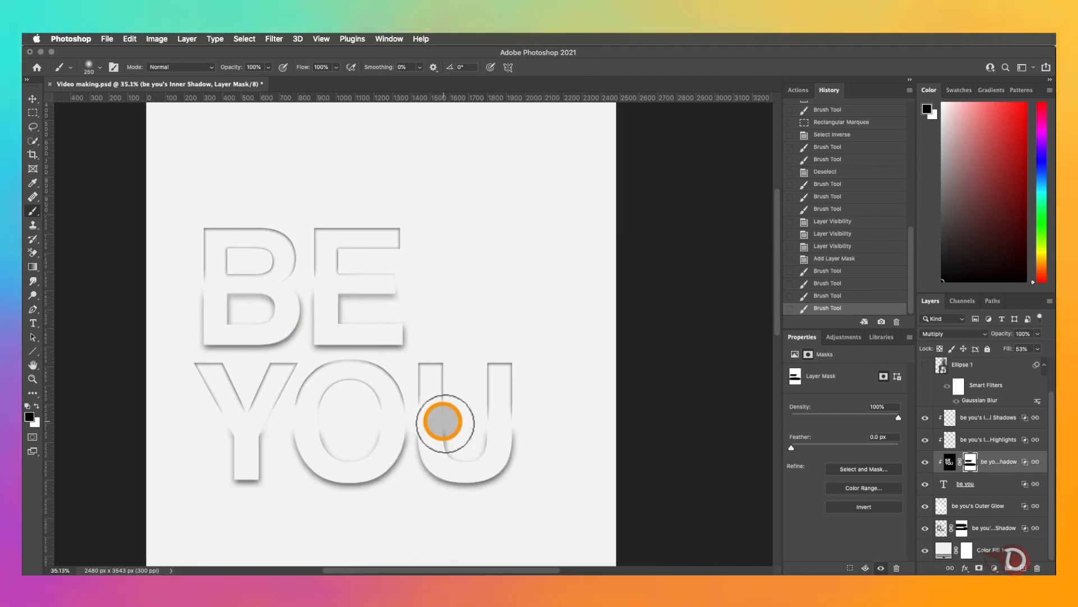
scroll(458, 424, up, 4)
click(983, 442)
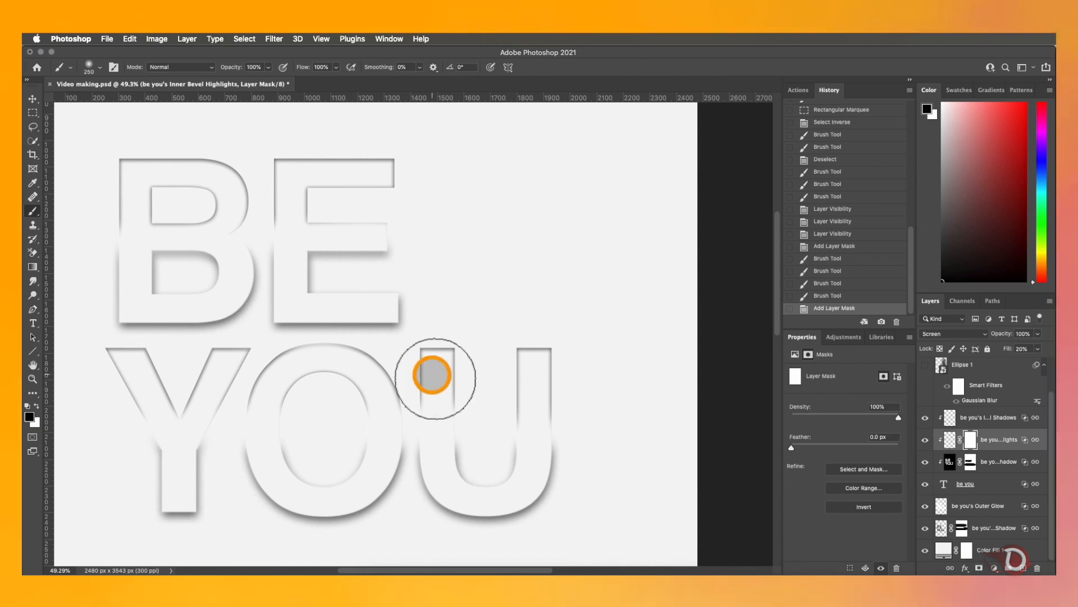
Step: Paint black across the lower parts of "YOU" and "BE" on the inner bevel masks with a 250 px brush
drag(578, 469, 185, 480)
mouse_move(395, 276)
mouse_down()
mouse_move(278, 261)
mouse_move(169, 269)
mouse_up()
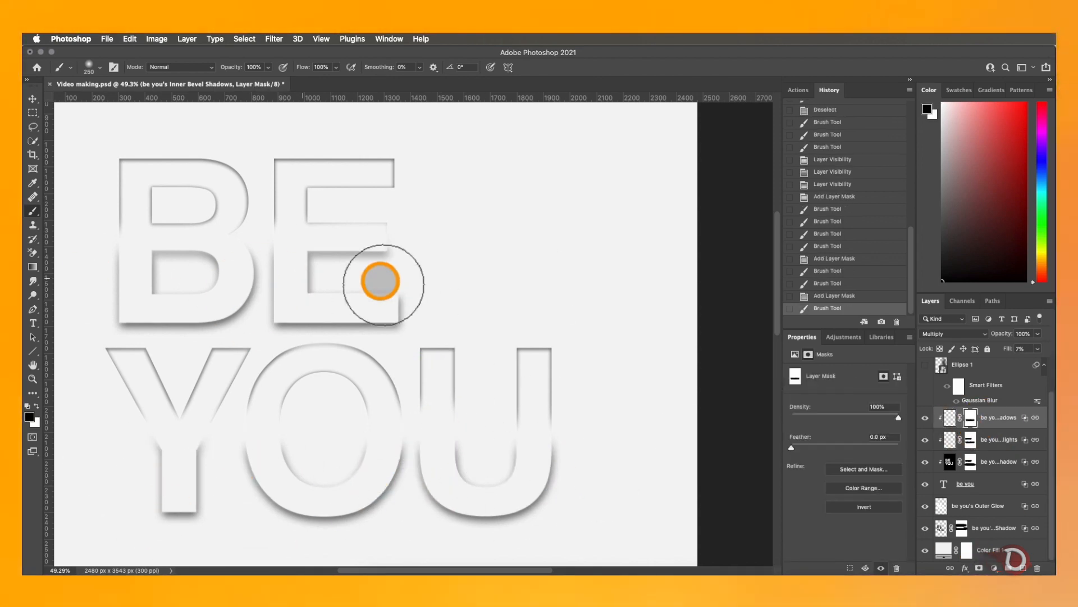
Step: Add a layer mask to the outer glow layer and paint black over the lower parts of "YOU" and "BE"
click(947, 500)
click(979, 568)
drag(292, 469, 314, 265)
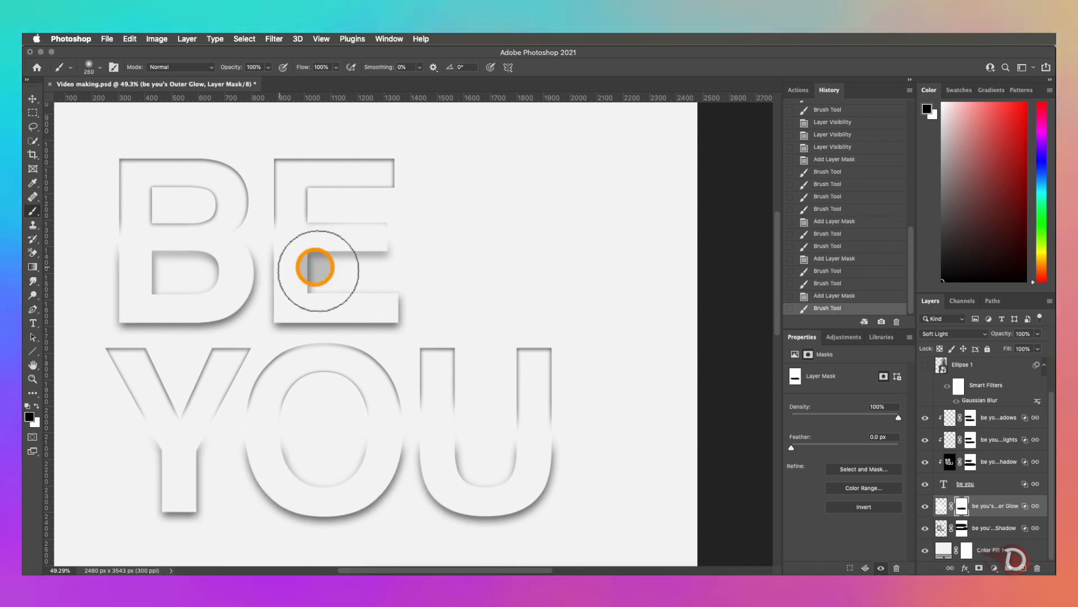
Step: Set the opacity of the inner shadow layer and the drop shadow layer to 52% each
key(v)
click(949, 463)
drag(1000, 334, 1004, 342)
click(941, 527)
scroll(270, 418, up, 3)
scroll(269, 419, down, 3)
scroll(270, 418, left, 3)
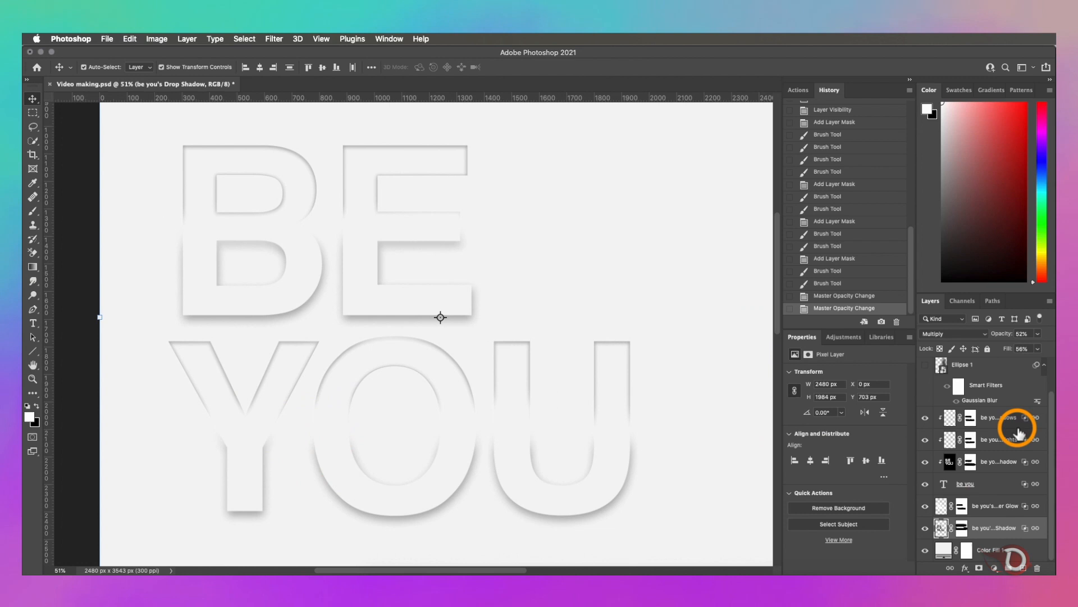
Step: Touch up the drop shadow mask around the edges of the U, O and Y with a 50 px black brush
click(483, 446)
click(635, 444)
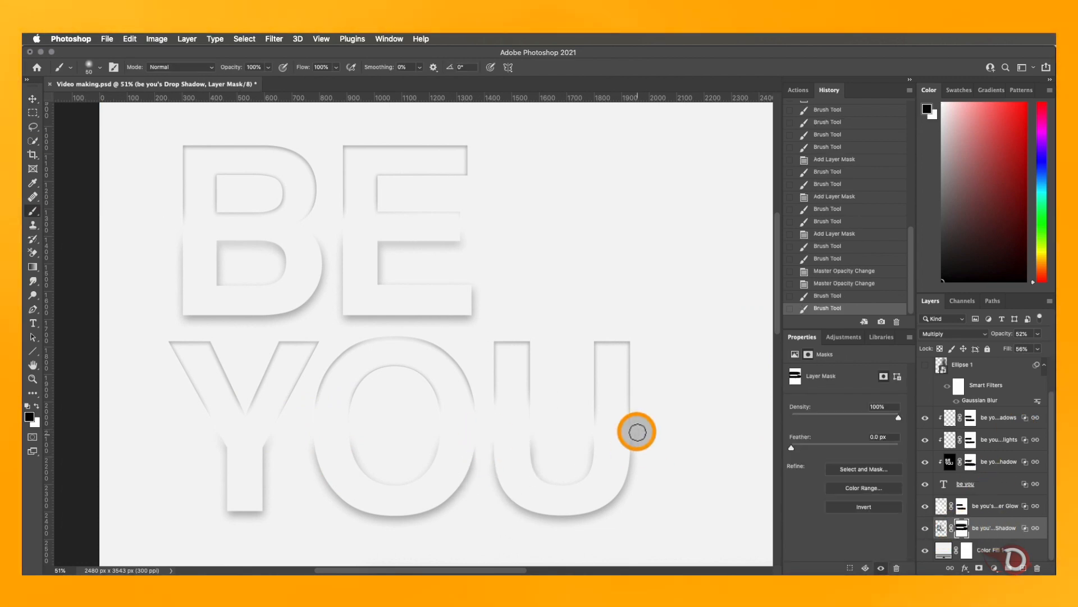
click(596, 449)
click(547, 457)
click(309, 430)
click(479, 485)
click(271, 447)
click(223, 465)
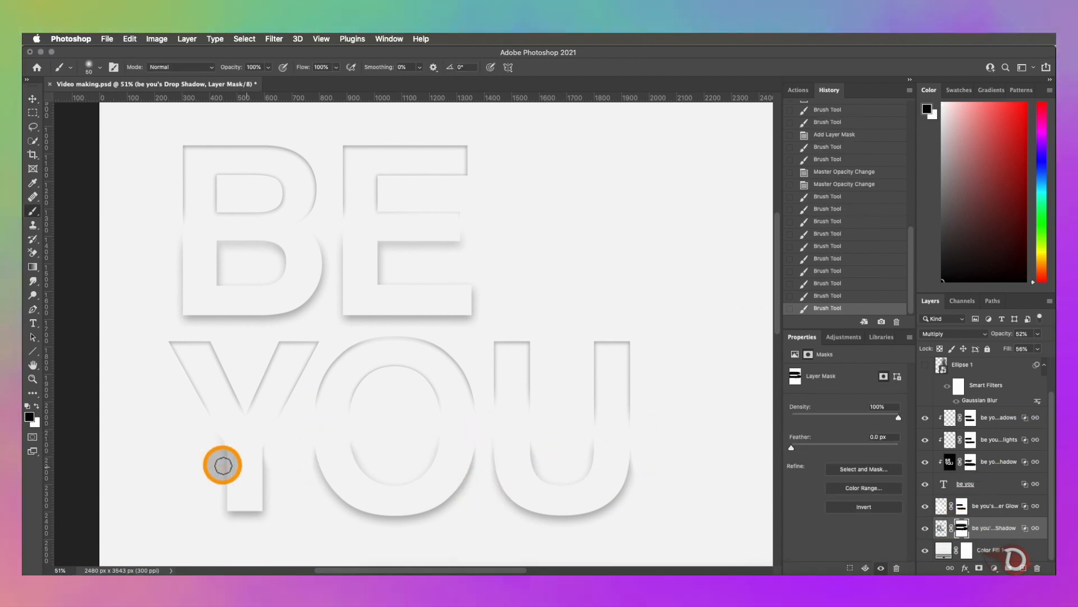
Step: Touch up the drop shadow mask in the gap between the B and the E with the 50 px brush
click(337, 234)
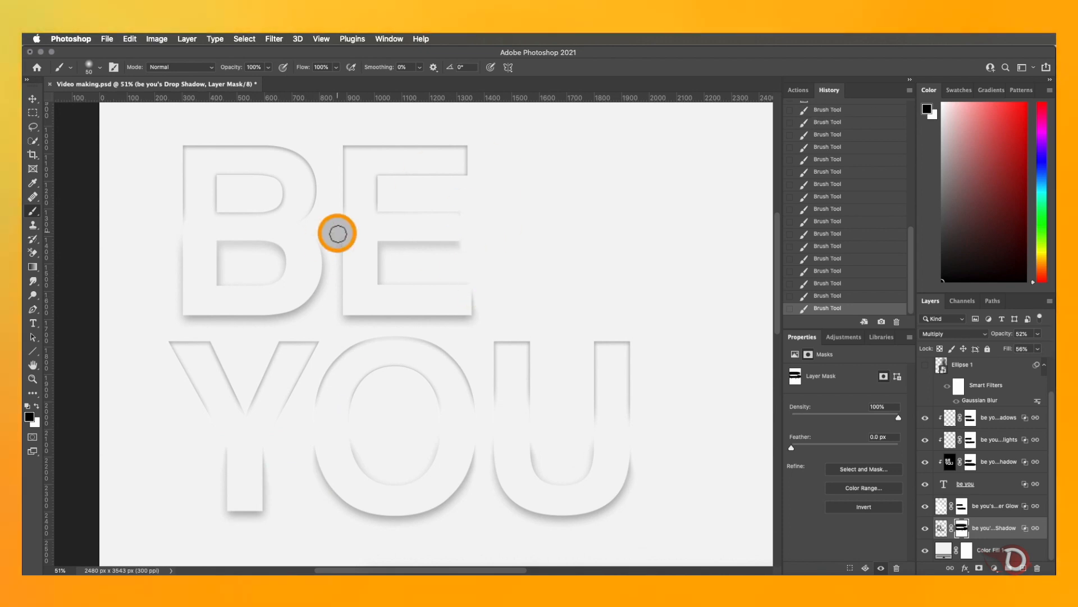
key(super+plus)
key(super+plus)
scroll(270, 293, left, 5)
click(536, 197)
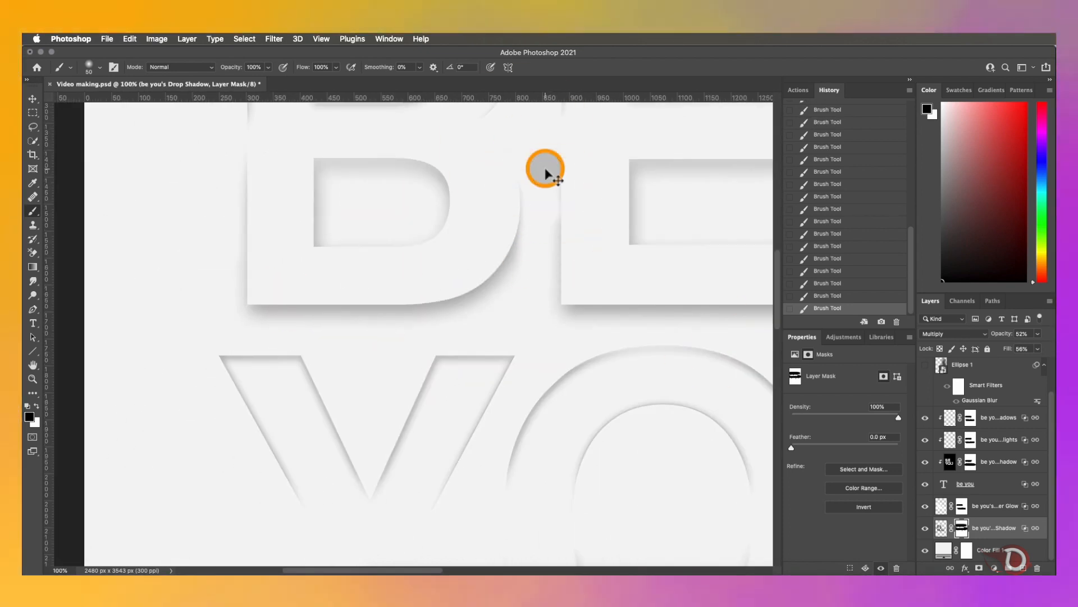
key(x)
scroll(347, 264, down, 5)
scroll(438, 331, up, 3)
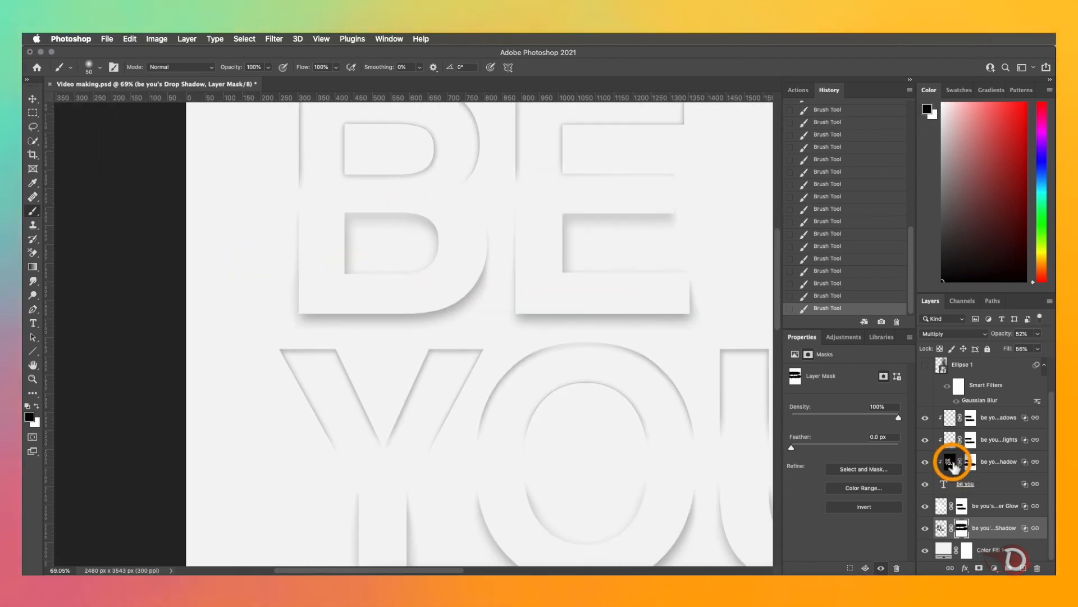
Step: Set the inner shadow layer's opacity to 91%
click(970, 462)
scroll(369, 262, down, 5)
scroll(369, 262, left, 1)
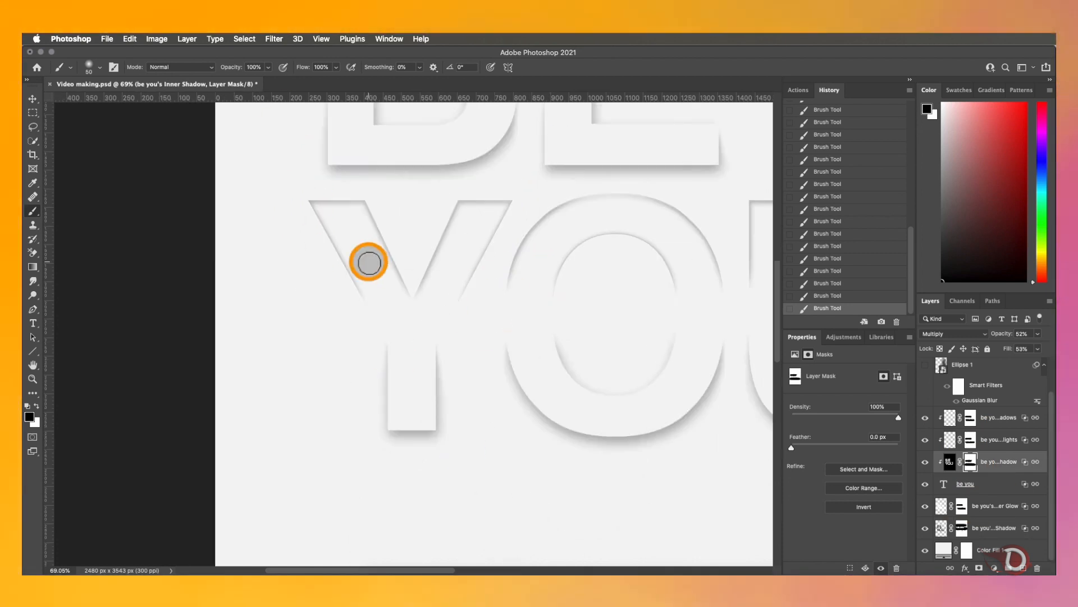
scroll(515, 277, right, 6)
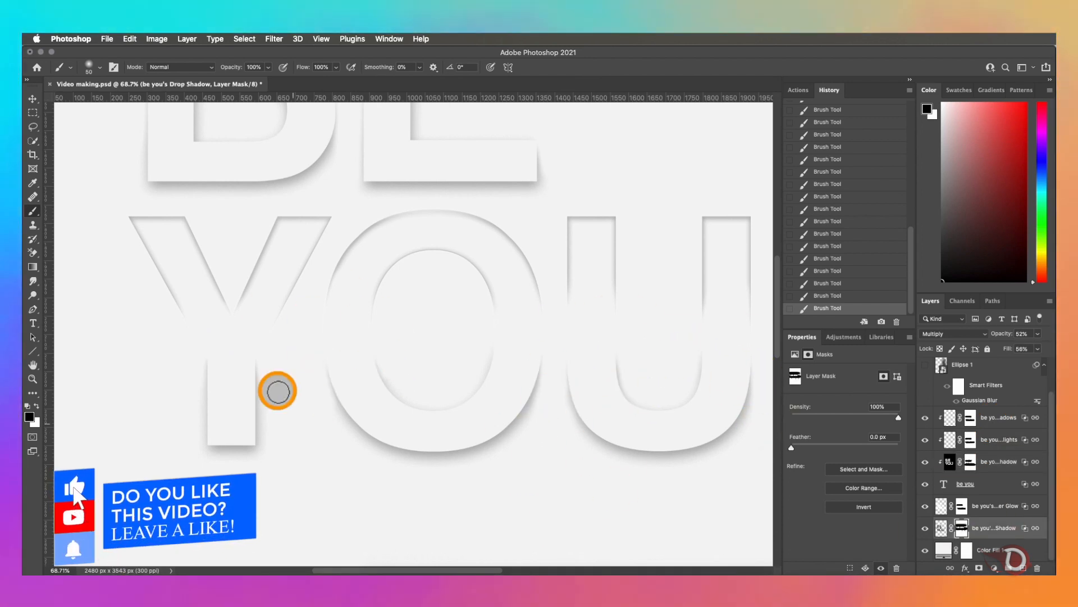
scroll(398, 297, down, 5)
click(34, 98)
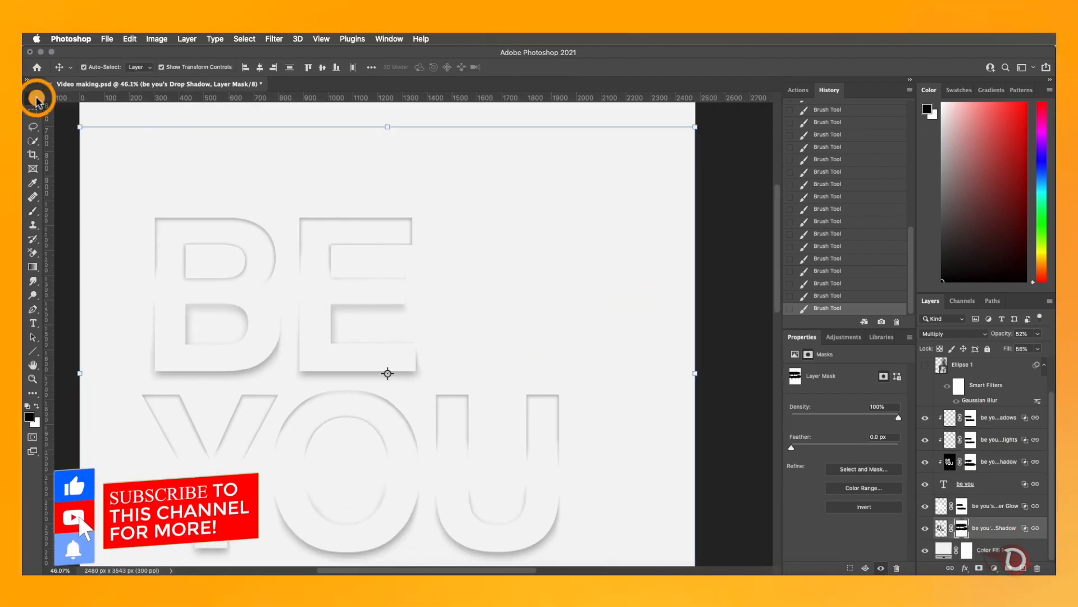
click(950, 461)
drag(996, 335, 1009, 337)
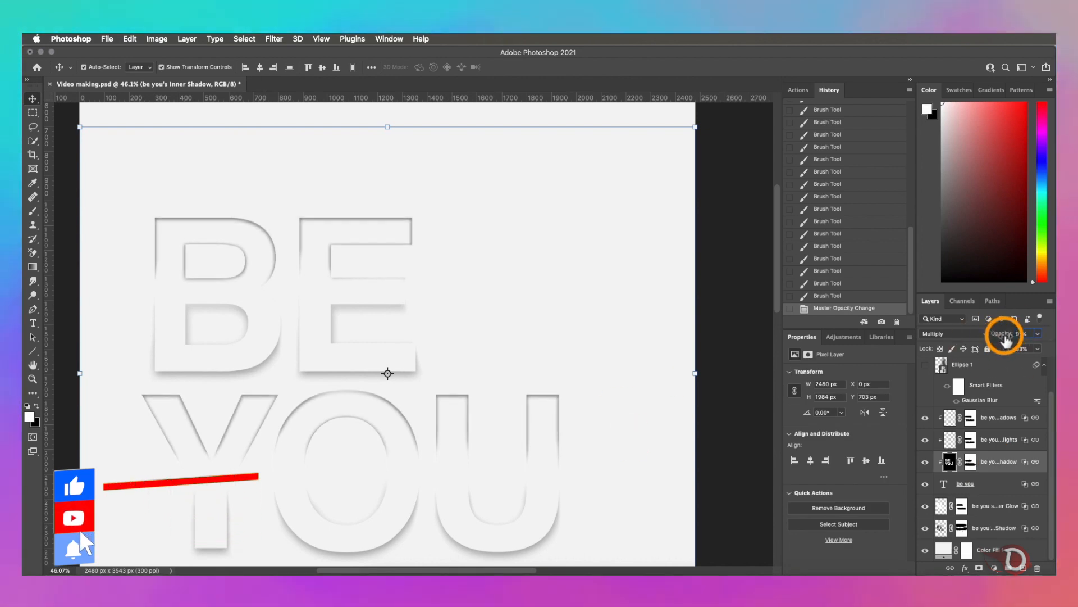
Step: Retouch the inner shadow mask at the top of the O with a 50 px brush, alternating black and white
click(970, 462)
key(b)
click(354, 390)
key(x)
click(362, 391)
click(364, 392)
scroll(618, 430, down, 4)
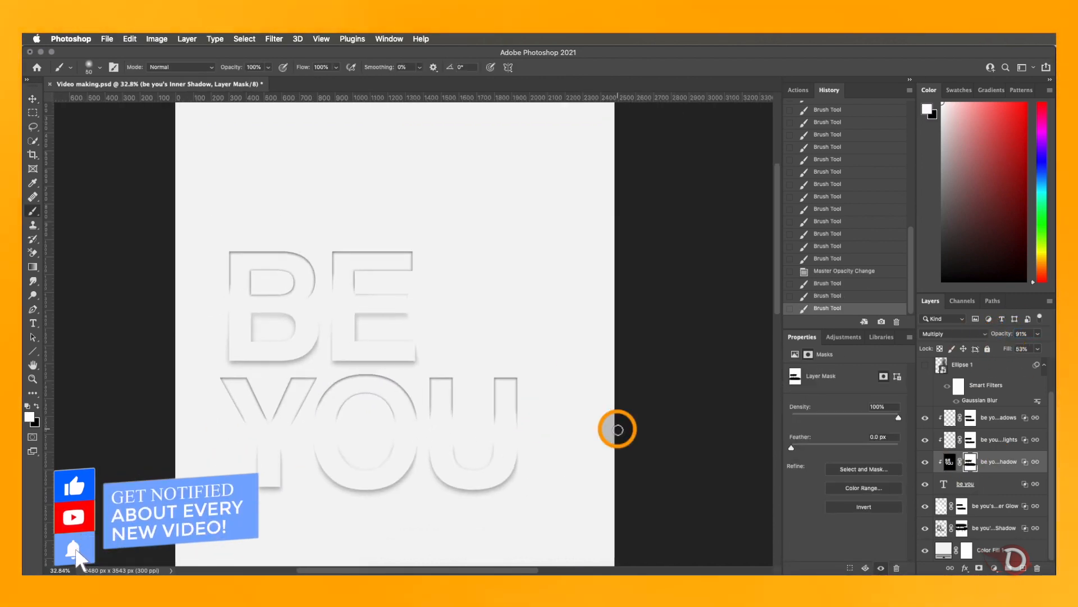
Step: Fine-tune the opacity of the inner shadow and drop shadow layers, and deselect all layers
scroll(617, 429, down, 1)
drag(1011, 335, 1004, 337)
click(945, 529)
key(v)
click(668, 316)
scroll(668, 317, down, 5)
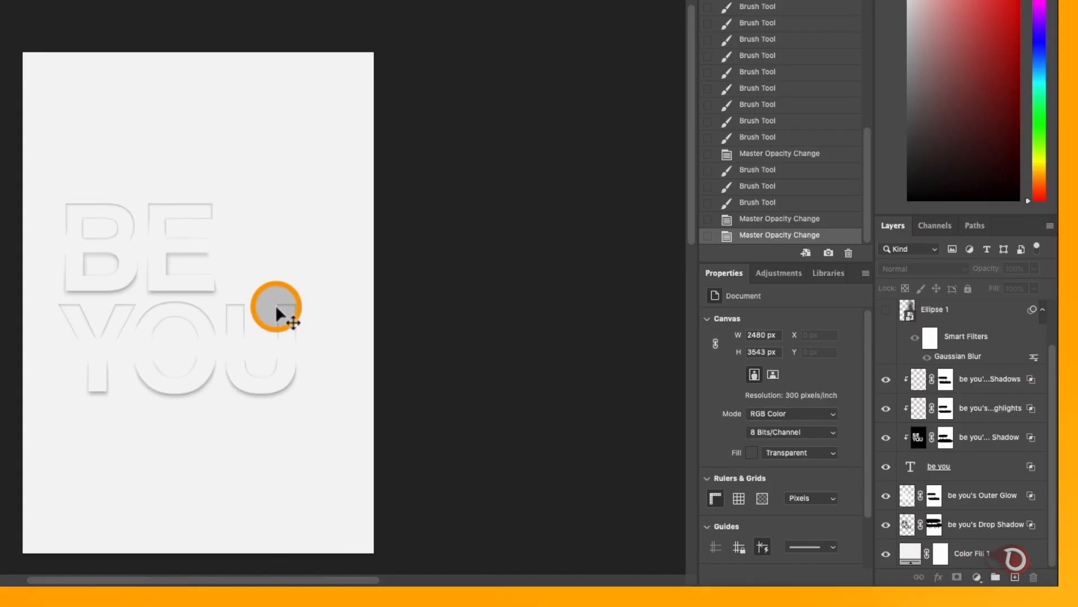
Step: Group the "be you" text layer with all its bevel, shadow and glow layers in a group named "Text"
click(987, 381)
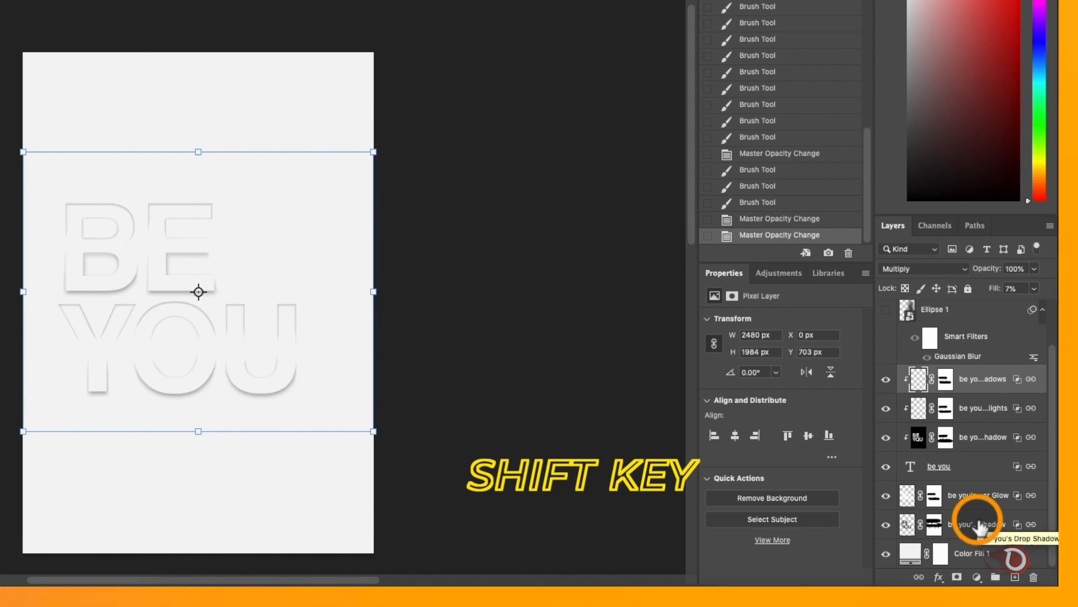
shift+click(981, 528)
key(super+g)
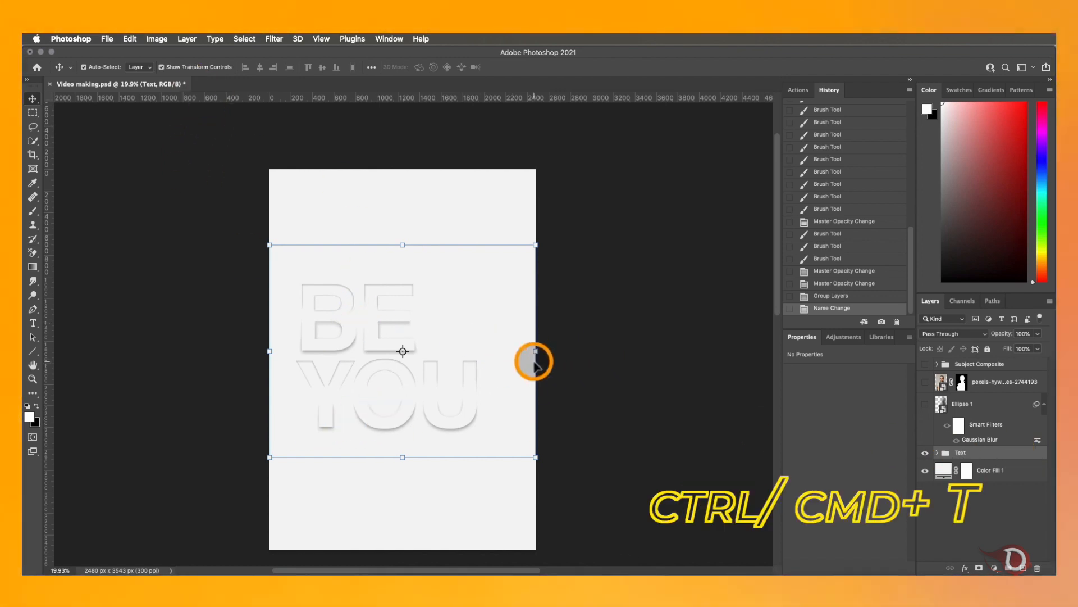
Step: Scale the Text group proportionally to about 84% and move it up and toward the poster's left edge
key(ctrl+t)
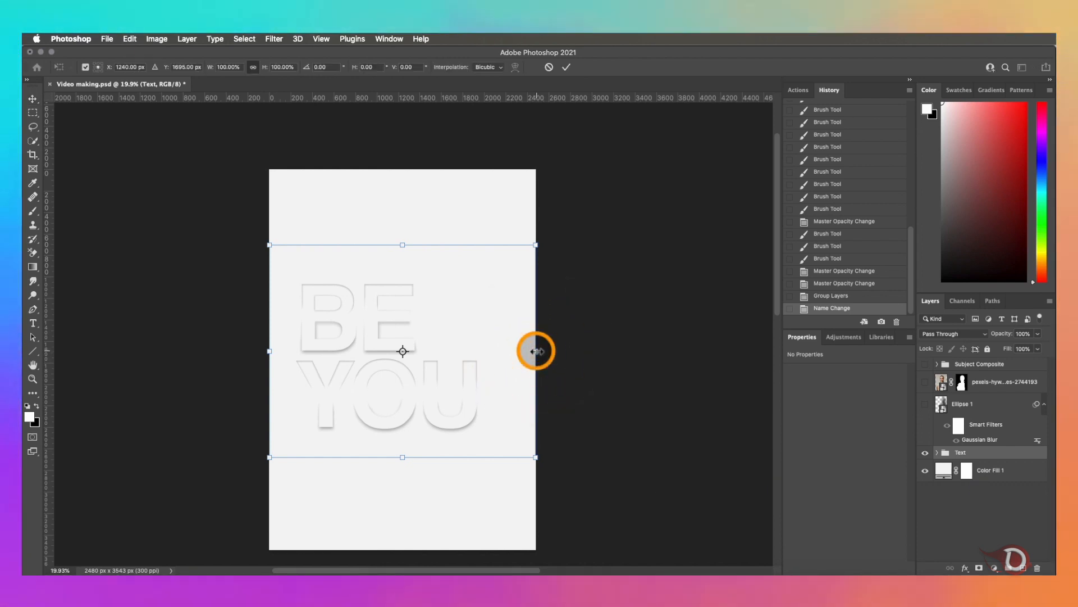
drag(533, 351, 494, 350)
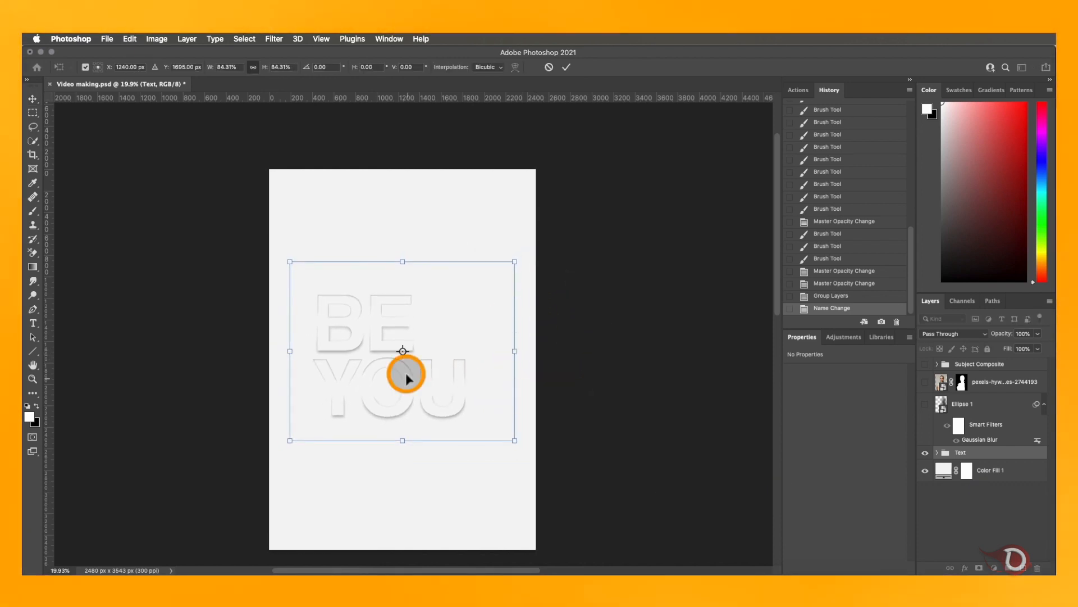
drag(402, 373, 369, 356)
key(Return)
Step: Show the Subject Composite group and the Ellipse 1 layer, and try moving Ellipse 1 below the Text group
click(925, 364)
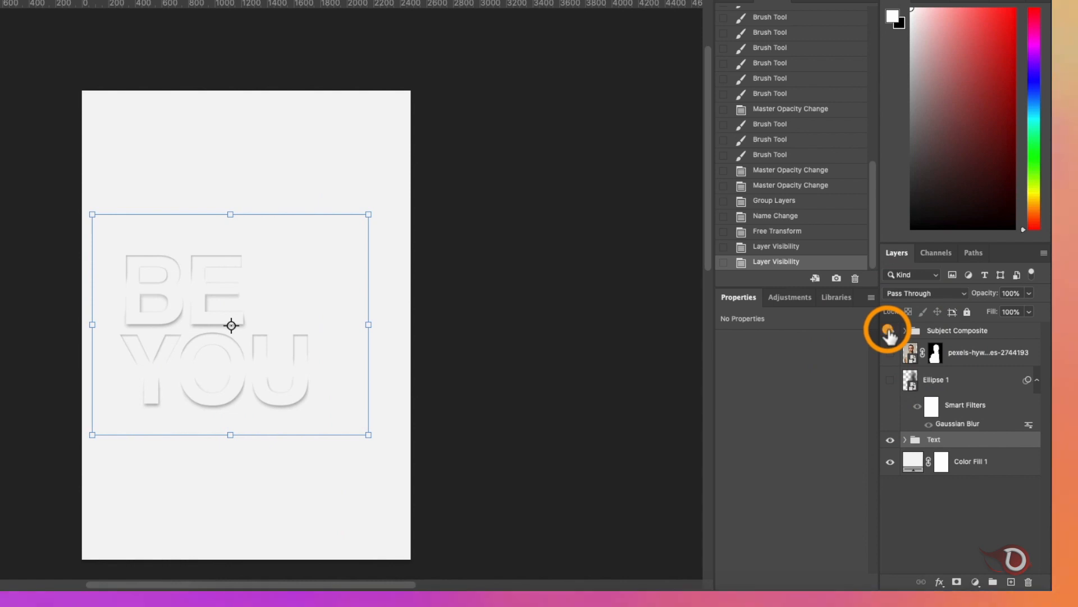
click(888, 332)
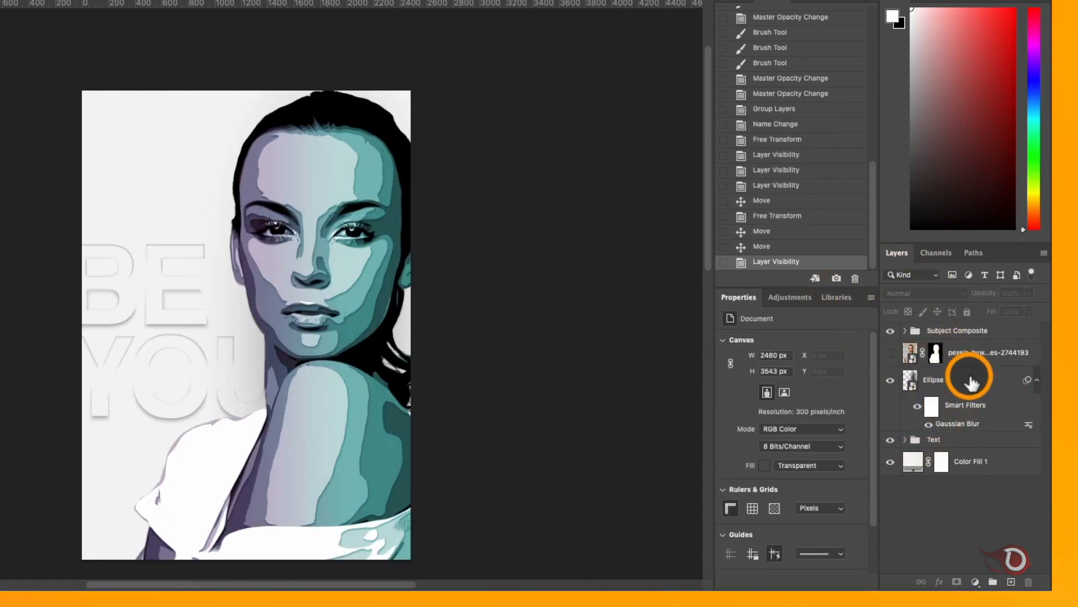
click(972, 382)
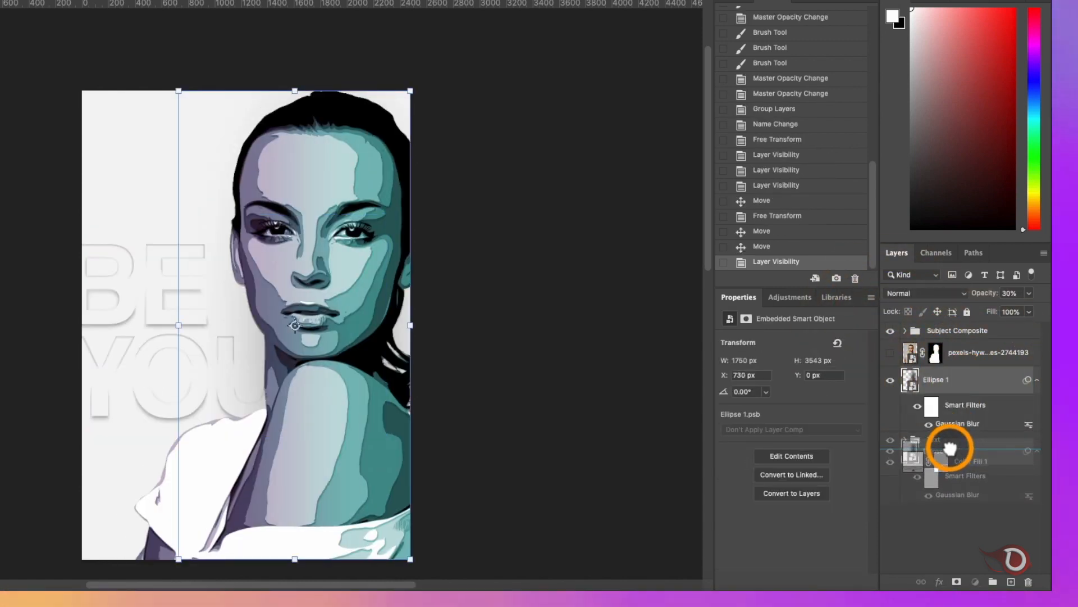
drag(951, 452, 1005, 440)
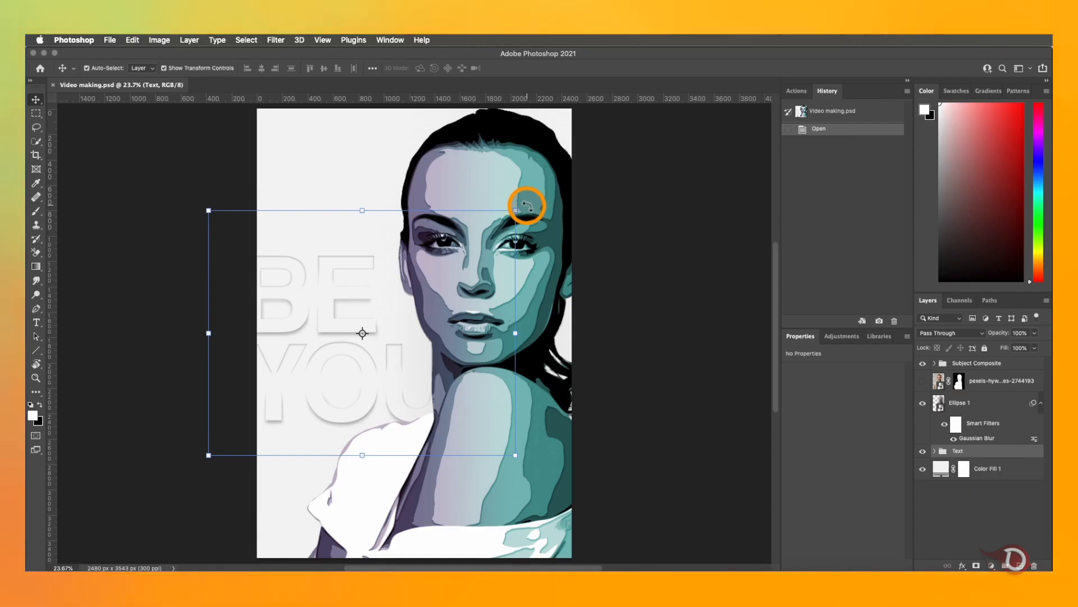
Step: Rotate the Text group 90° counterclockwise, resize it slightly, and place it along the poster's left edge behind the subject
drag(530, 202, 264, 210)
drag(358, 360, 325, 337)
drag(453, 464, 461, 475)
drag(380, 362, 366, 360)
key(Return)
click(638, 295)
scroll(494, 324, down, 2)
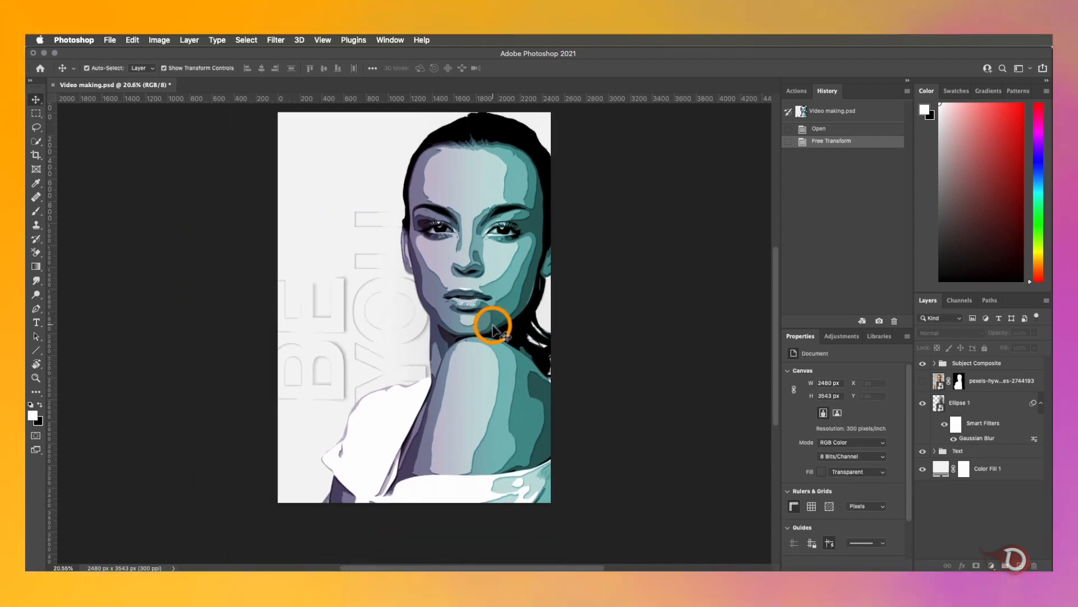
scroll(470, 355, up, 2)
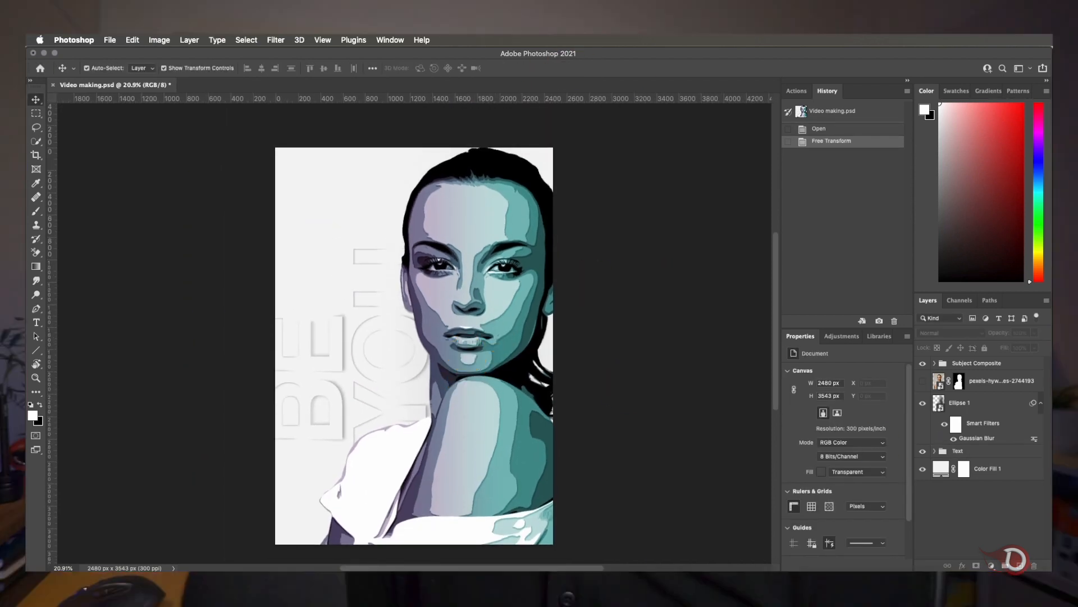